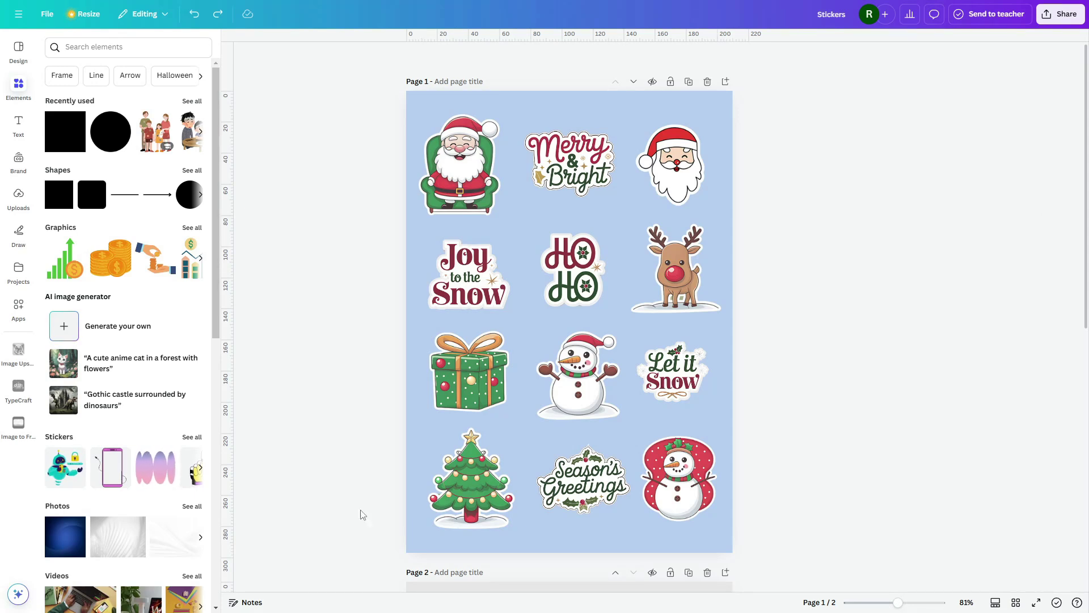
Step: Nudge the Santa, Merry & Bright and Santa-head stickers slightly, then scroll down to Page 2
mouse_move(485, 149)
left_mouse_down()
mouse_move(524, 132)
mouse_move(497, 145)
left_mouse_up()
mouse_move(569, 165)
left_mouse_down()
mouse_move(610, 149)
mouse_move(573, 166)
left_mouse_up()
left_click(675, 154)
left_click_drag(675, 153, 674, 150)
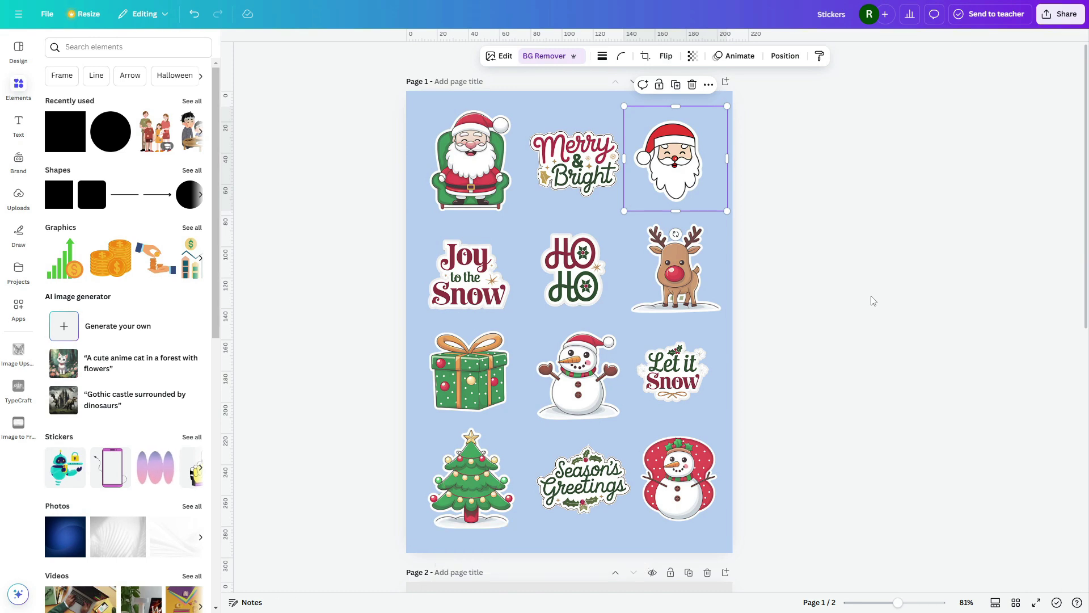
scroll(874, 301, "down", 9)
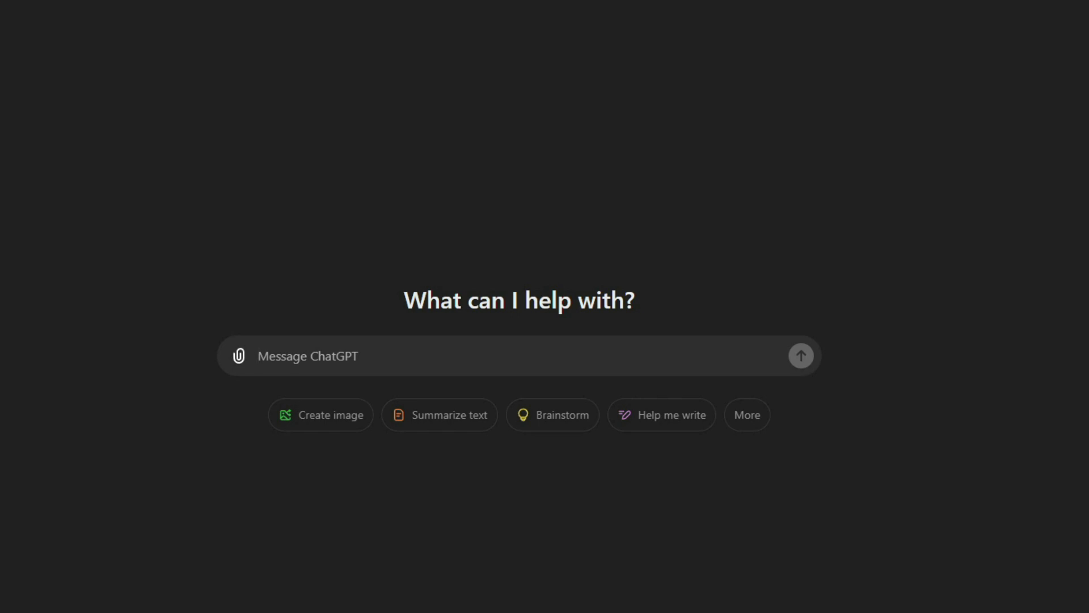
Step: Ask ChatGPT for a proper prompt for making a Christmas sticker set of 5
type("writ")
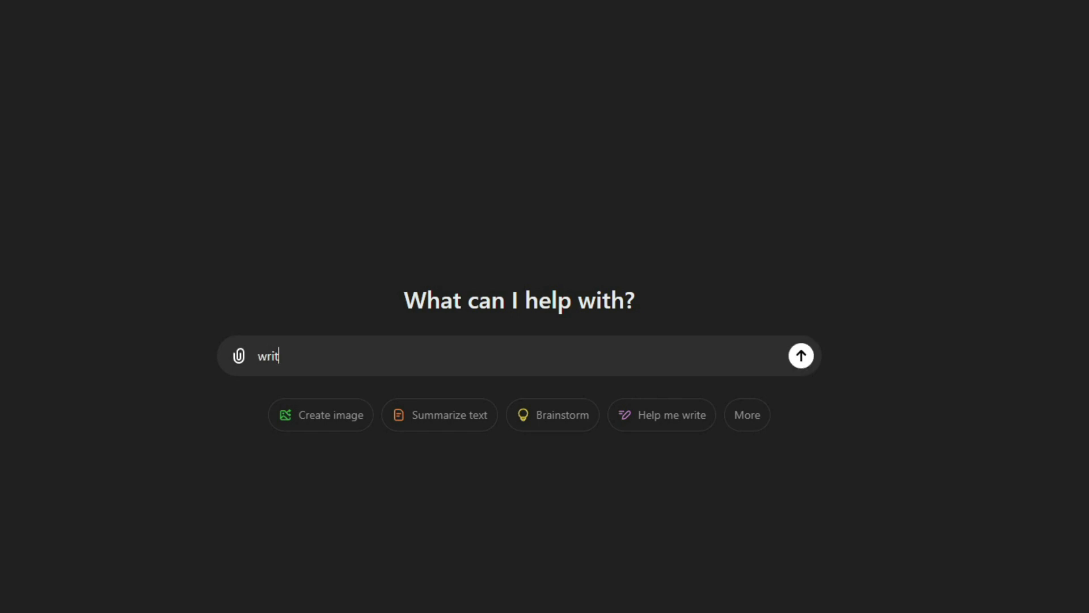
type("e proper")
type(" script")
key("ctrl+BackSpace")
key("ctrl+BackSpace")
type("proper prompt for making christmas stickers set of 5")
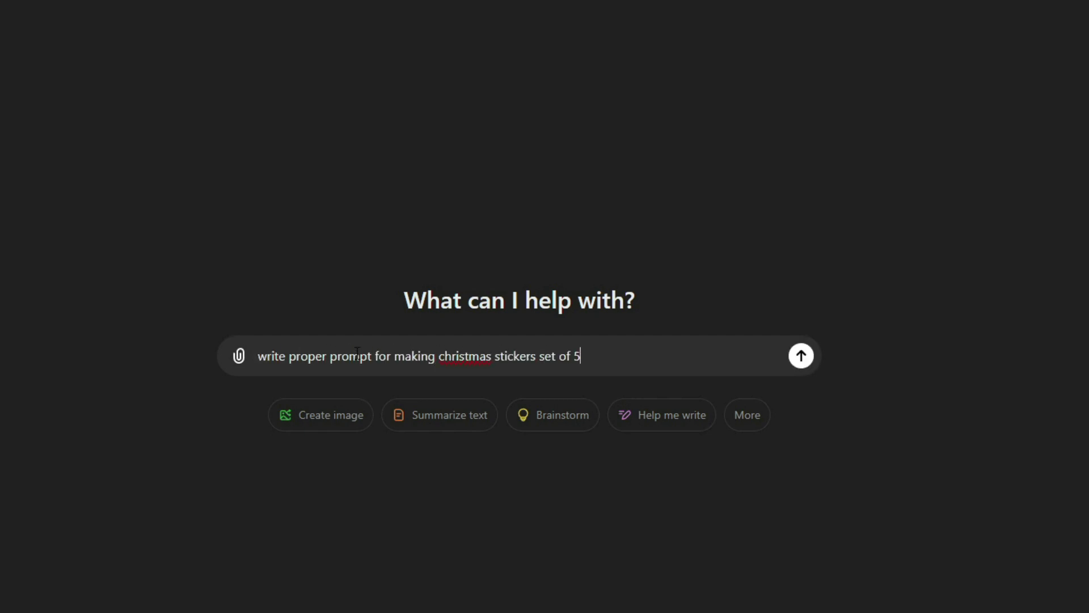
key("Return")
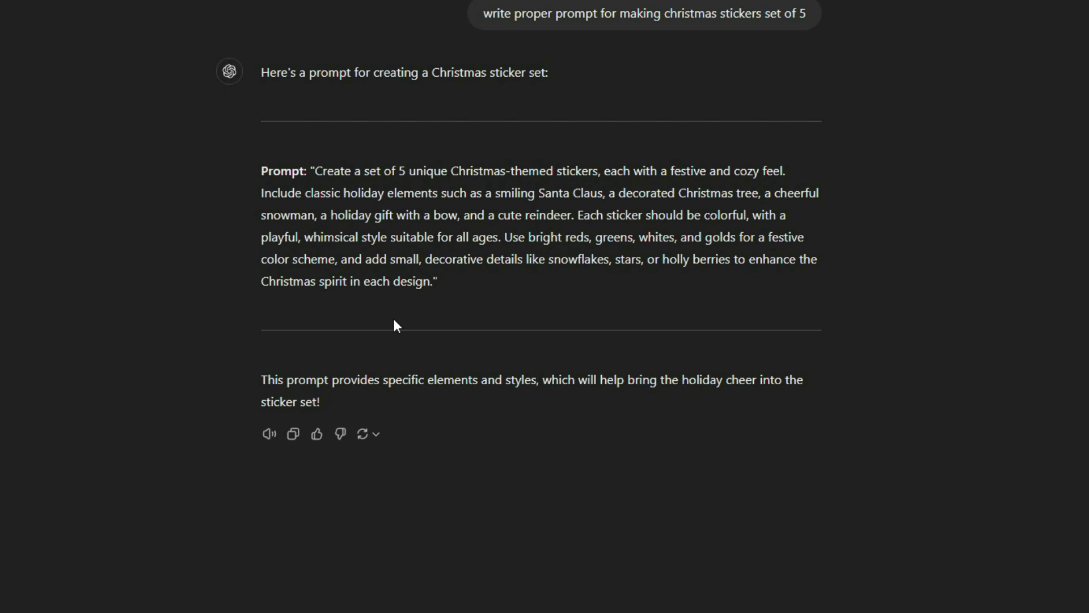
Step: Copy ChatGPT's generated prompt and go to ideogram.ai in a new window
left_click_drag(313, 173, 431, 282)
right_click(413, 211)
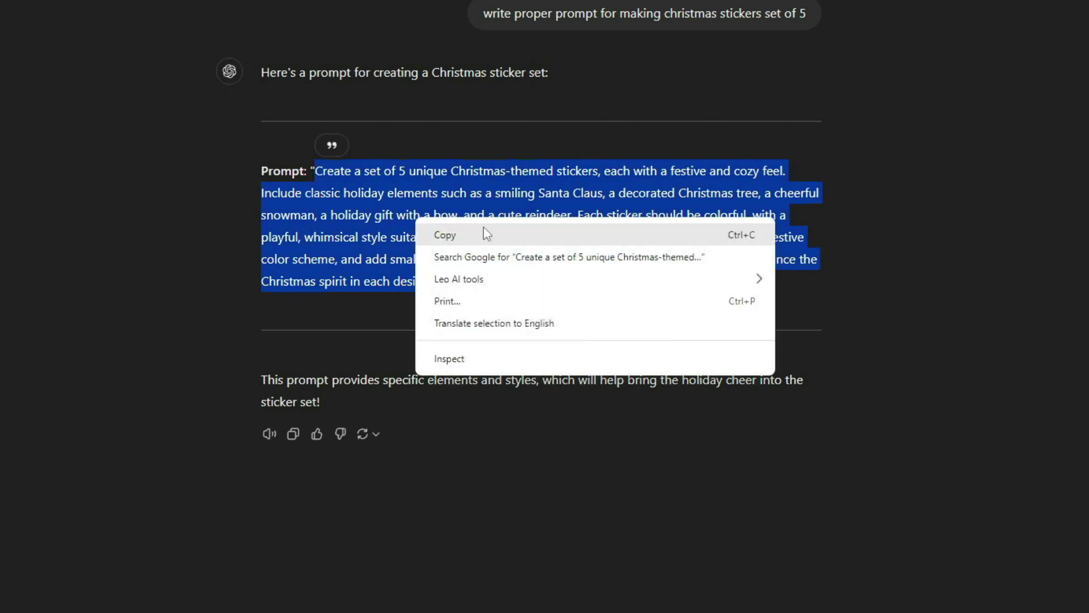
left_click(484, 230)
key("ctrl+shift+n")
type("ideogram.ai")
key("Return")
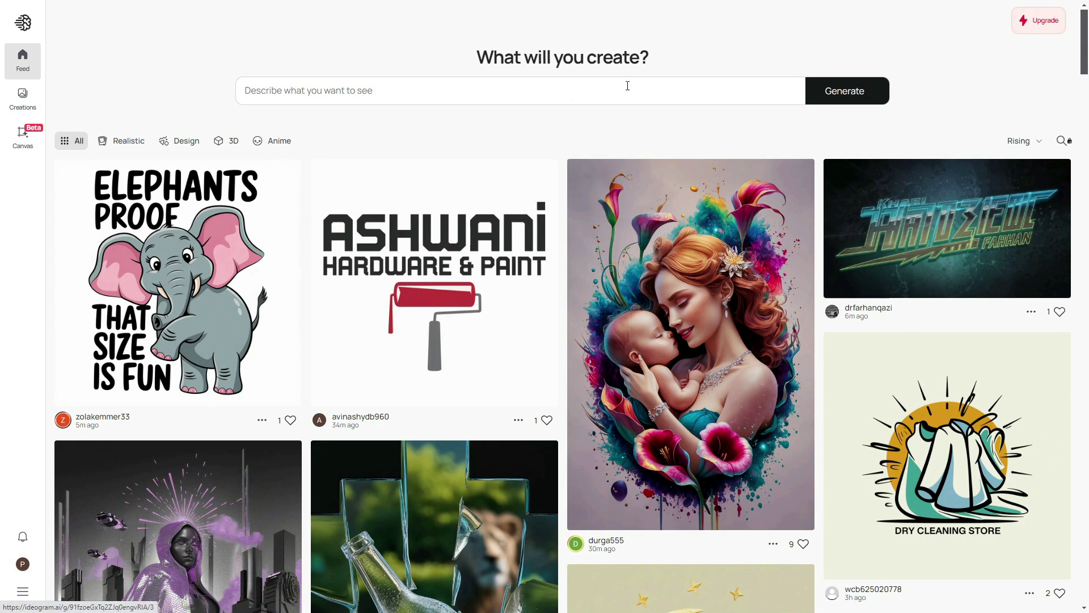
Step: Paste the copied 5-sticker Christmas prompt into Ideogram's prompt box and generate images
left_click(392, 95)
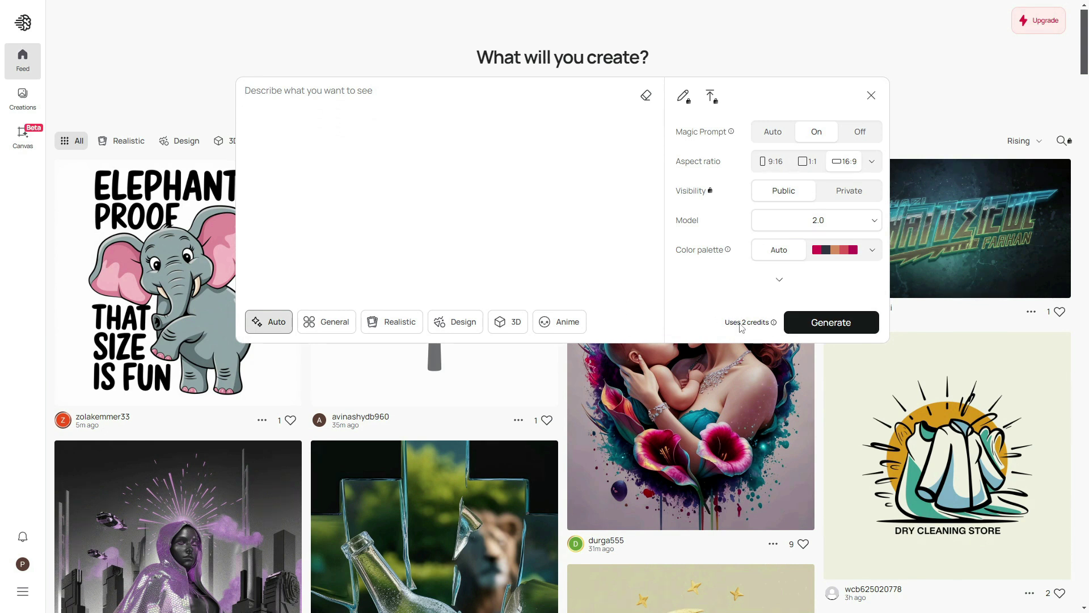
key("ctrl+v")
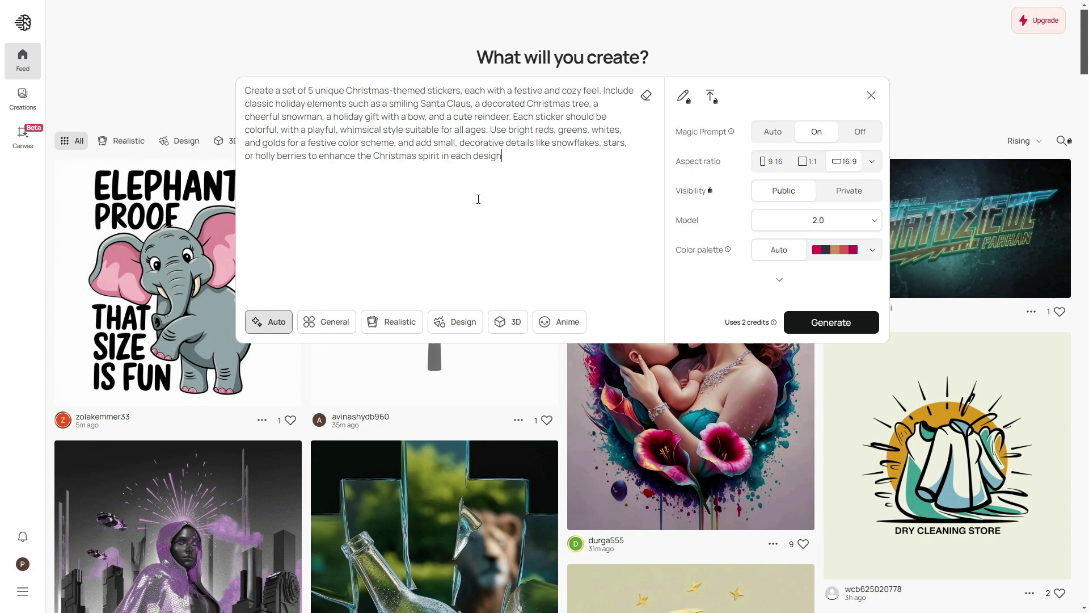
left_click(831, 322)
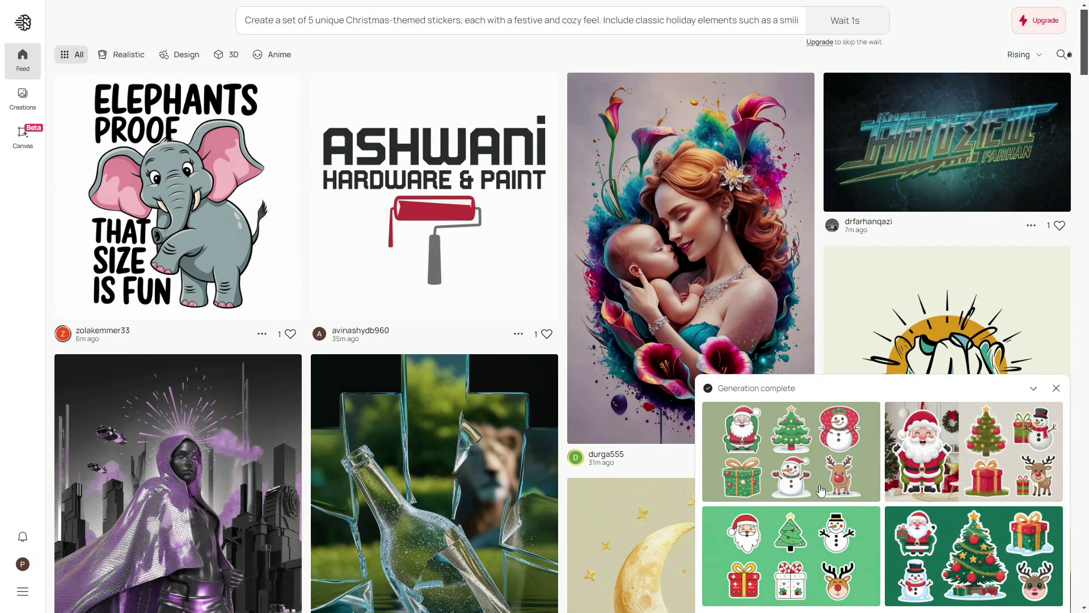
Step: Open the first generated sticker sheet, rerun the prompt, and copy the sheet image
left_click(793, 447)
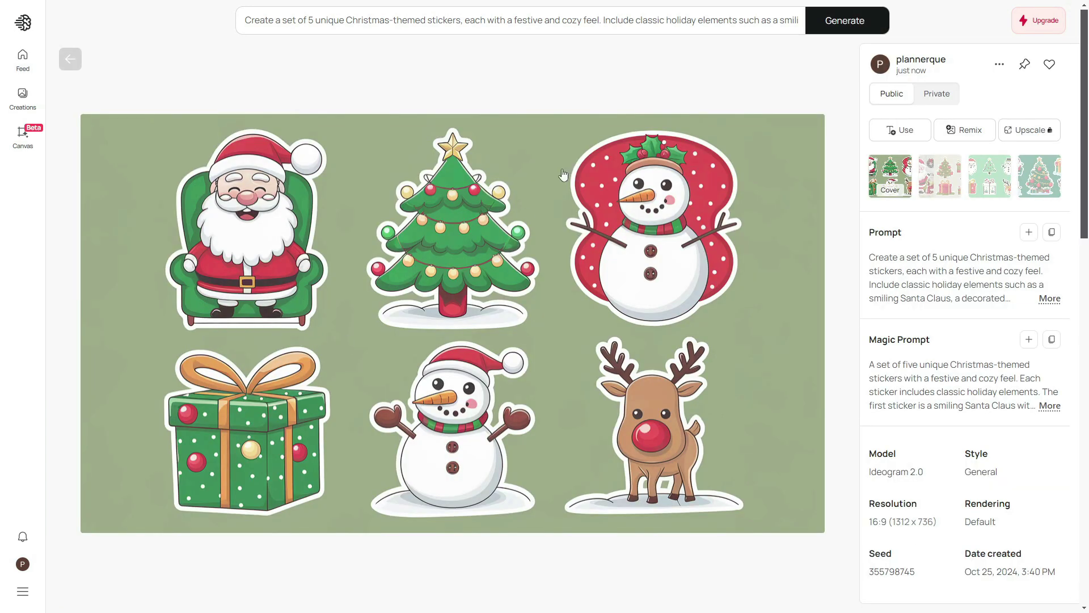
left_click(845, 26)
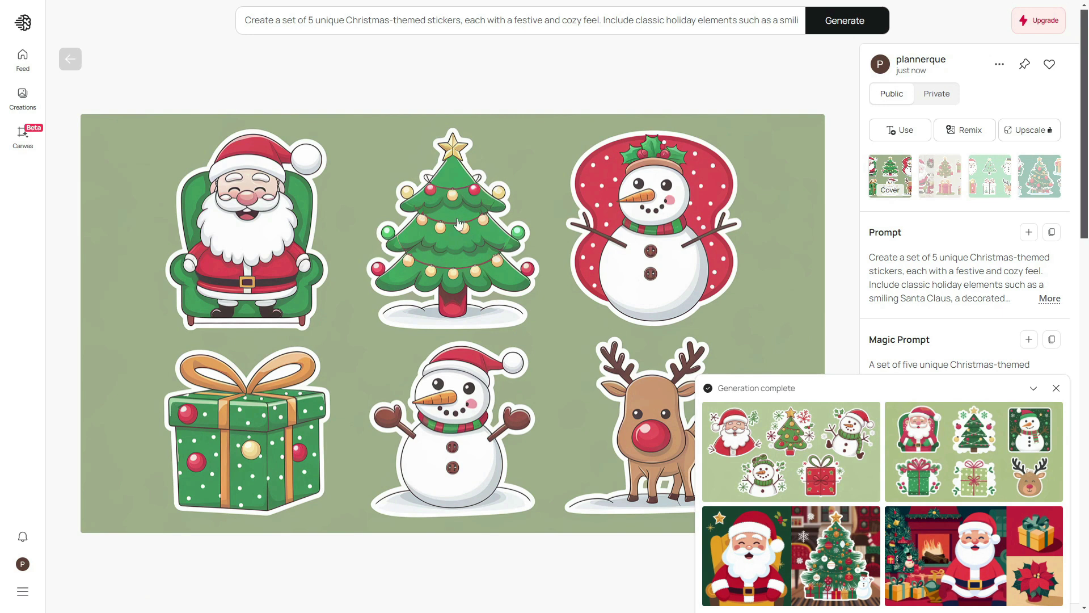
right_click(520, 161)
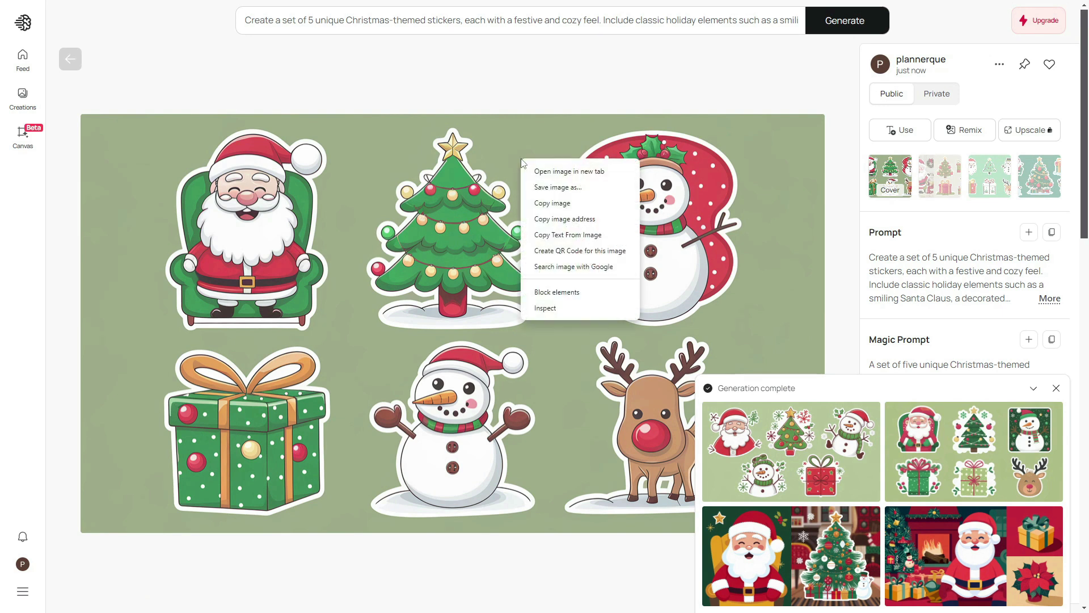
left_click(568, 204)
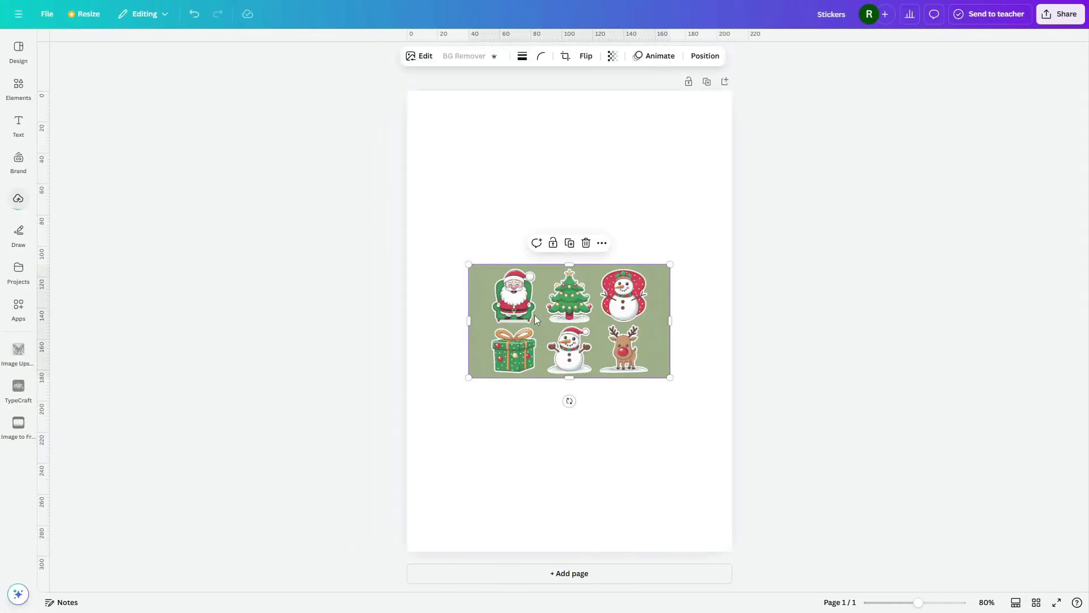
Step: Enlarge the pasted sticker sheet so it extends wider than the page
left_click_drag(670, 376, 756, 422)
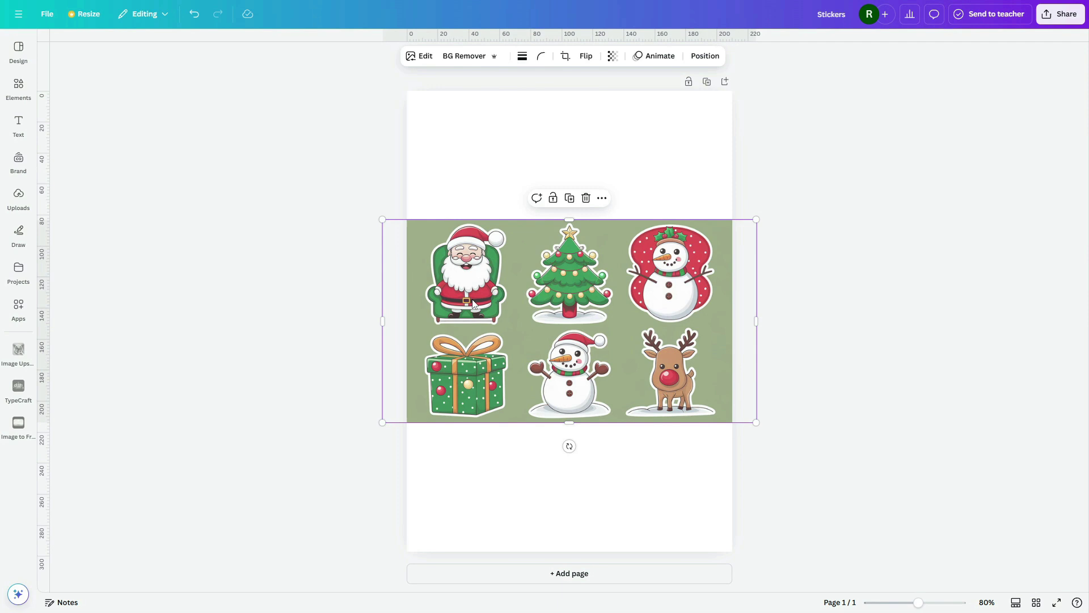
scroll(471, 298, "up", 5)
scroll(234, 212, "up", 3)
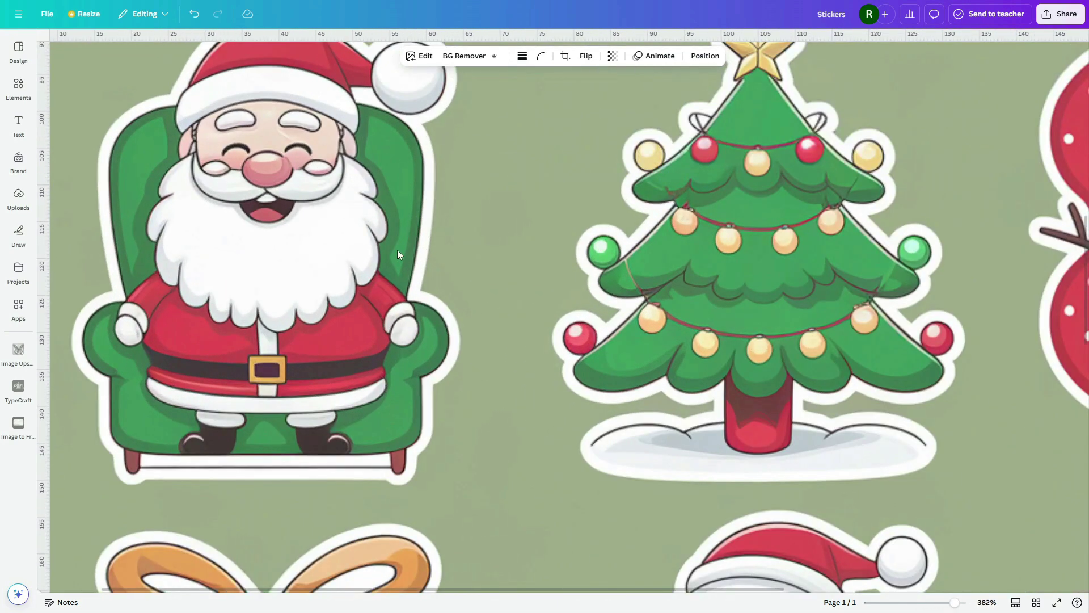
scroll(399, 254, "down", 6)
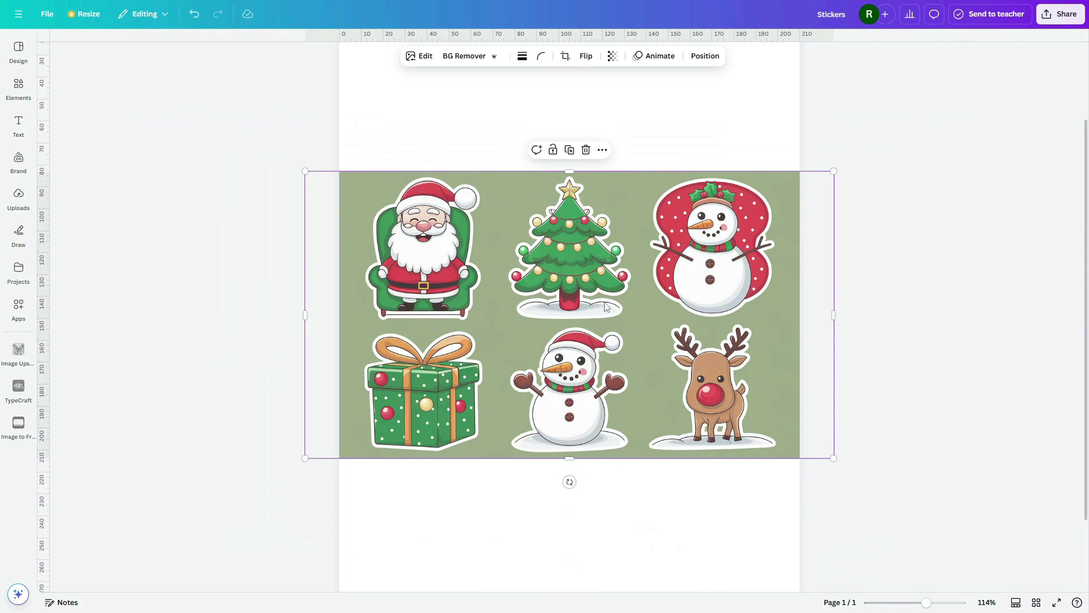
Step: Upscale the sticker sheet 4x with the Image Upscaler app and replace the original
left_click(18, 316)
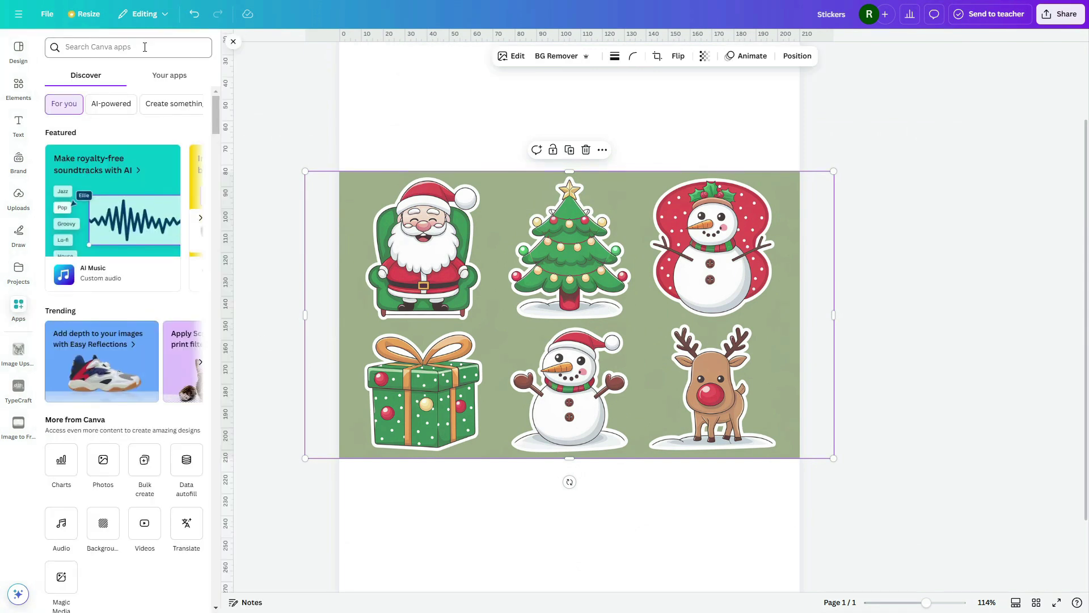
left_click(121, 47)
type("image upscale")
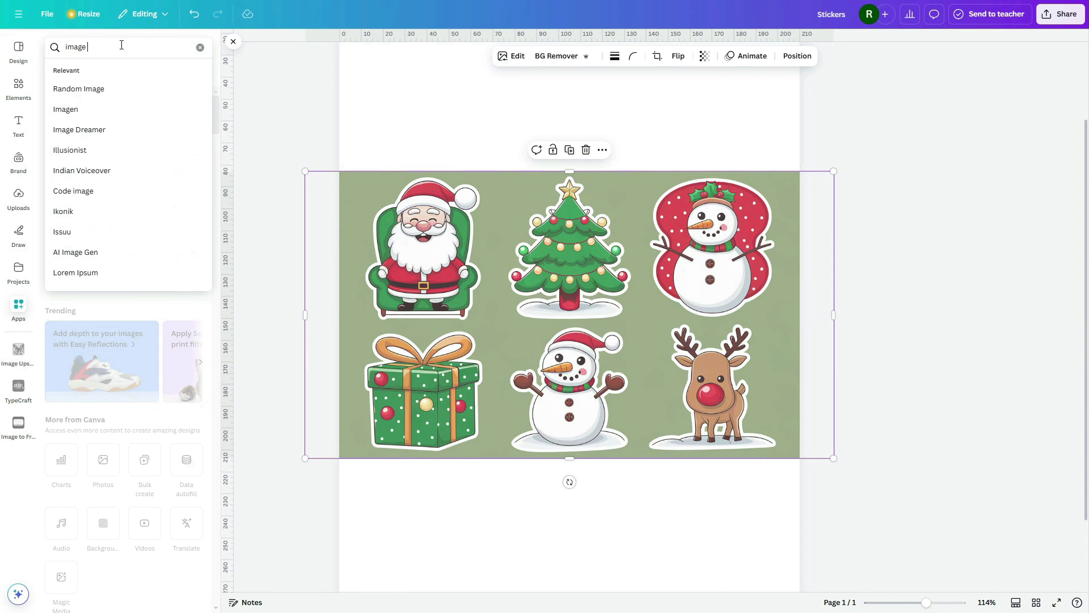
left_click(92, 98)
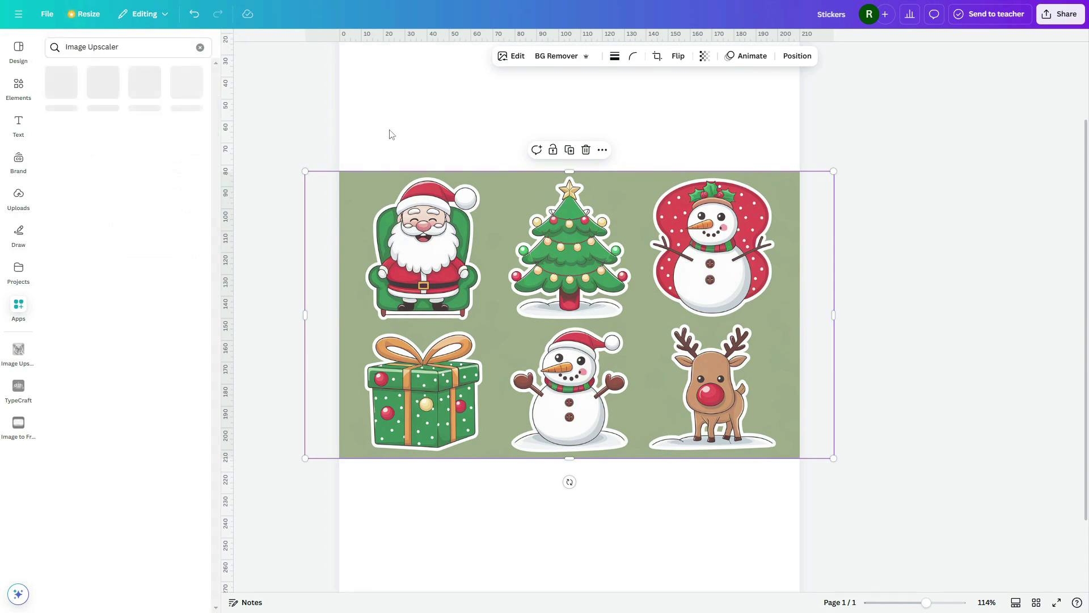
left_click(60, 91)
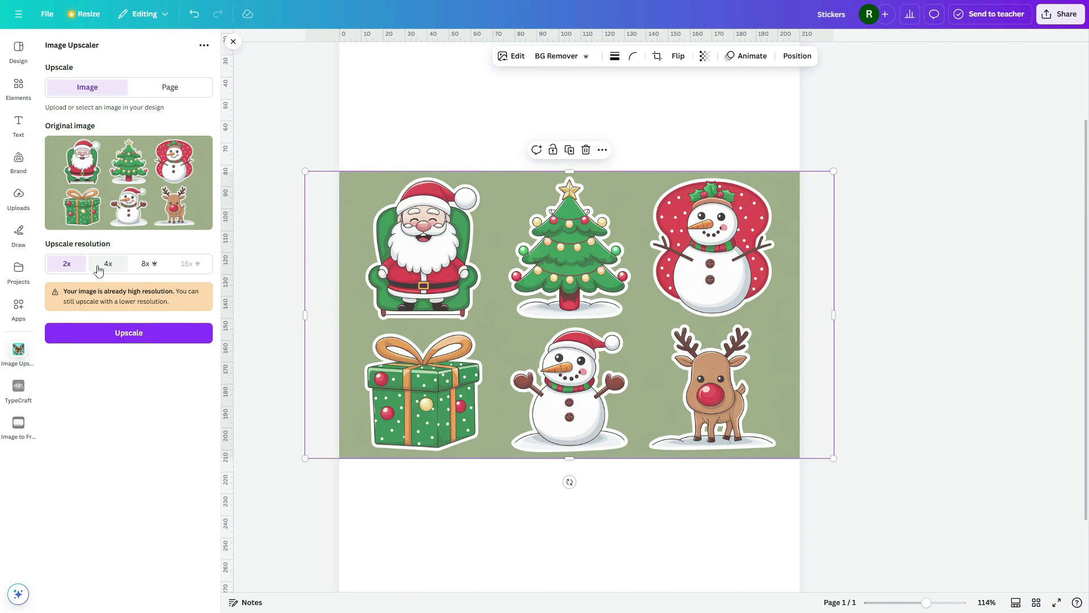
left_click(106, 266)
left_click(146, 265)
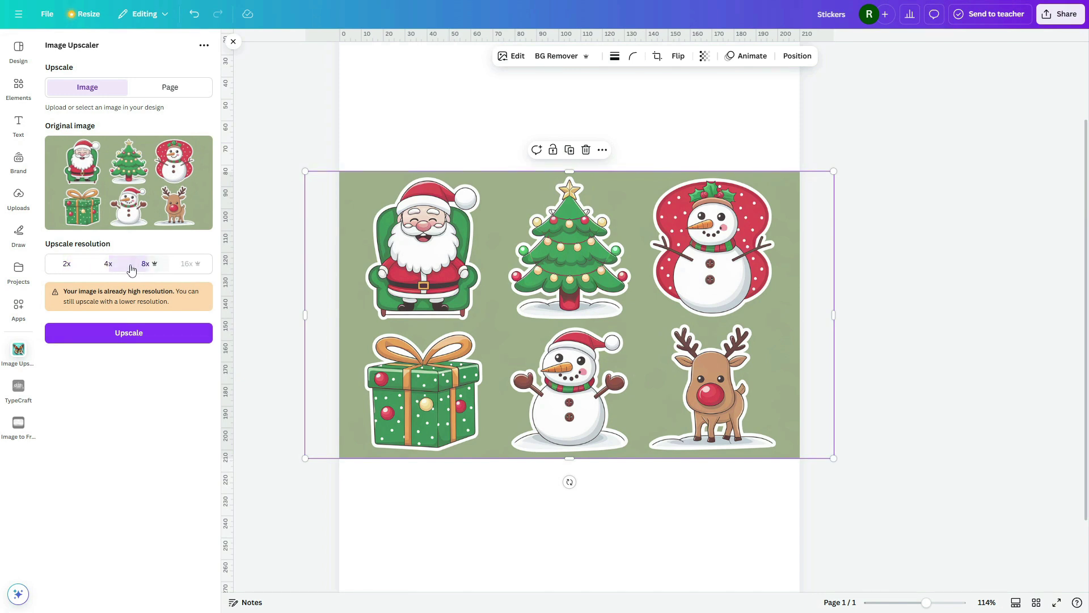
left_click(97, 270)
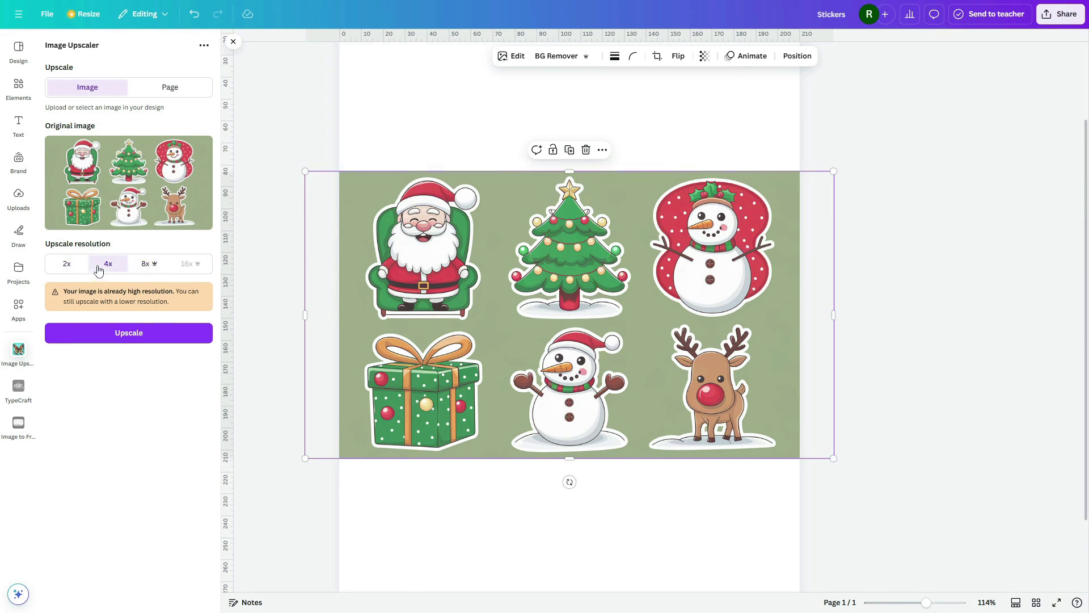
left_click(106, 338)
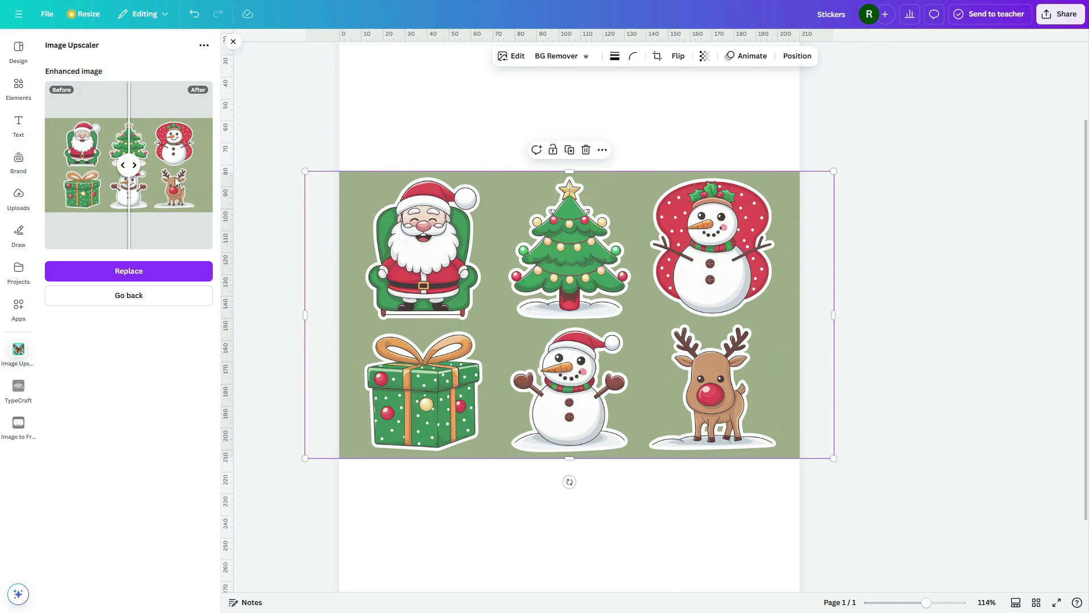
left_click(158, 272)
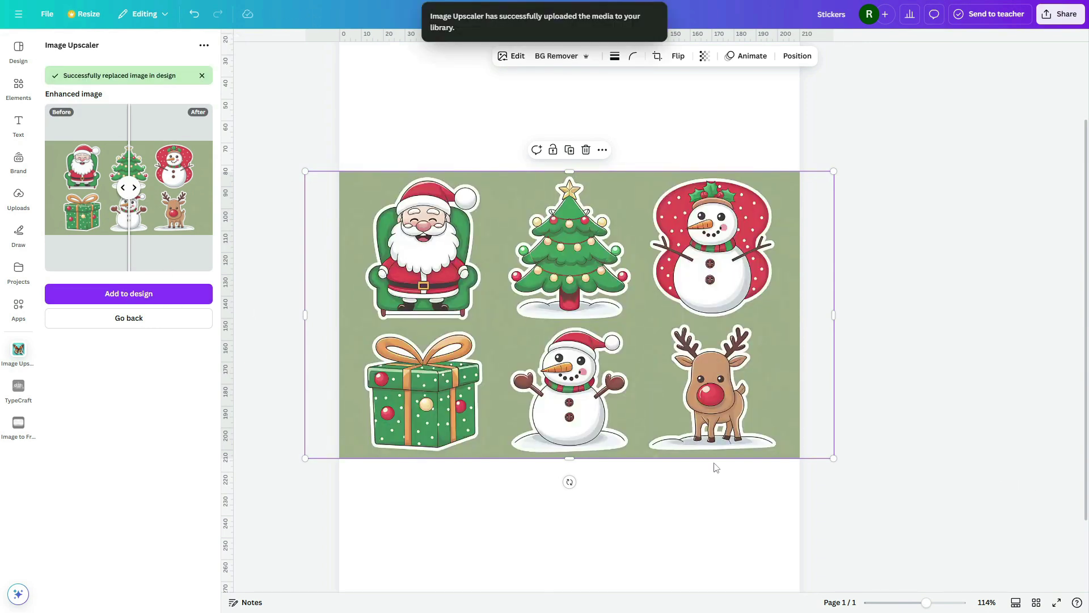
scroll(437, 274, "up", 10, "ctrl")
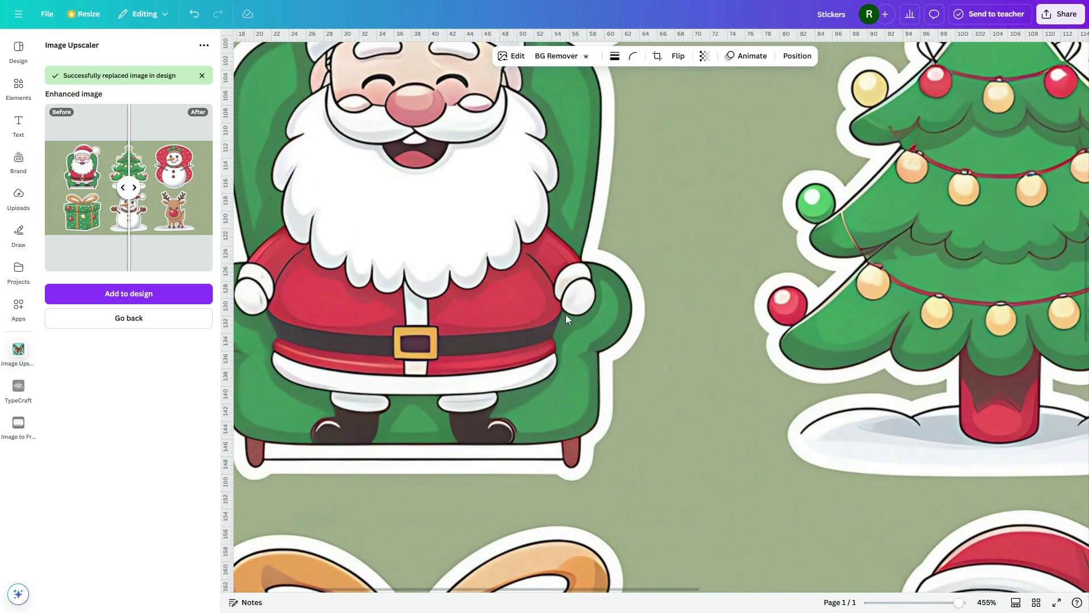
Step: Remove the green background from the sticker sheet image
scroll(566, 314, "down", 10, "ctrl")
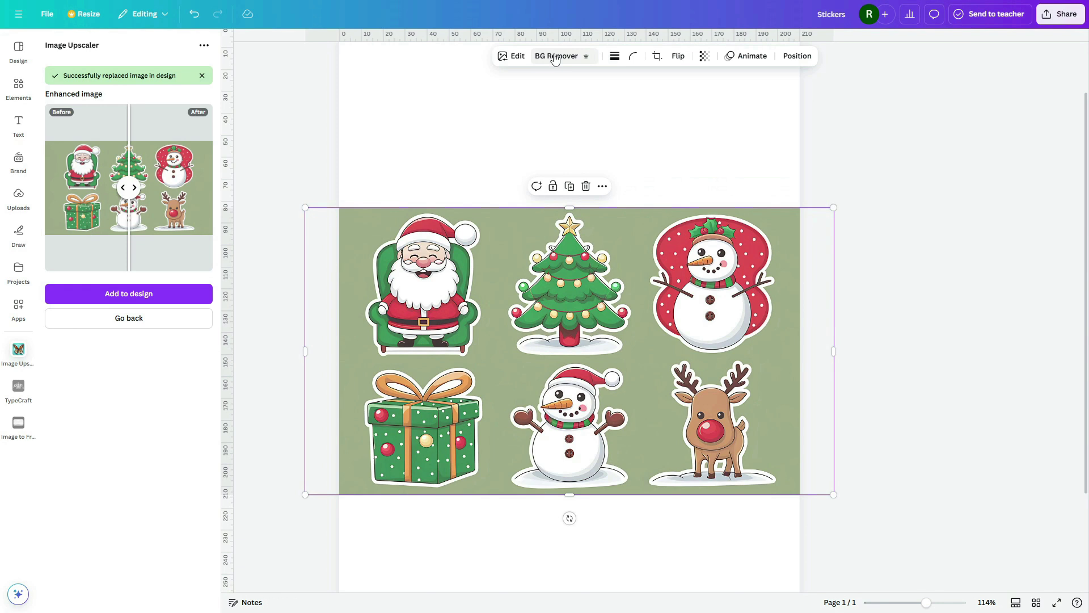
left_click(555, 57)
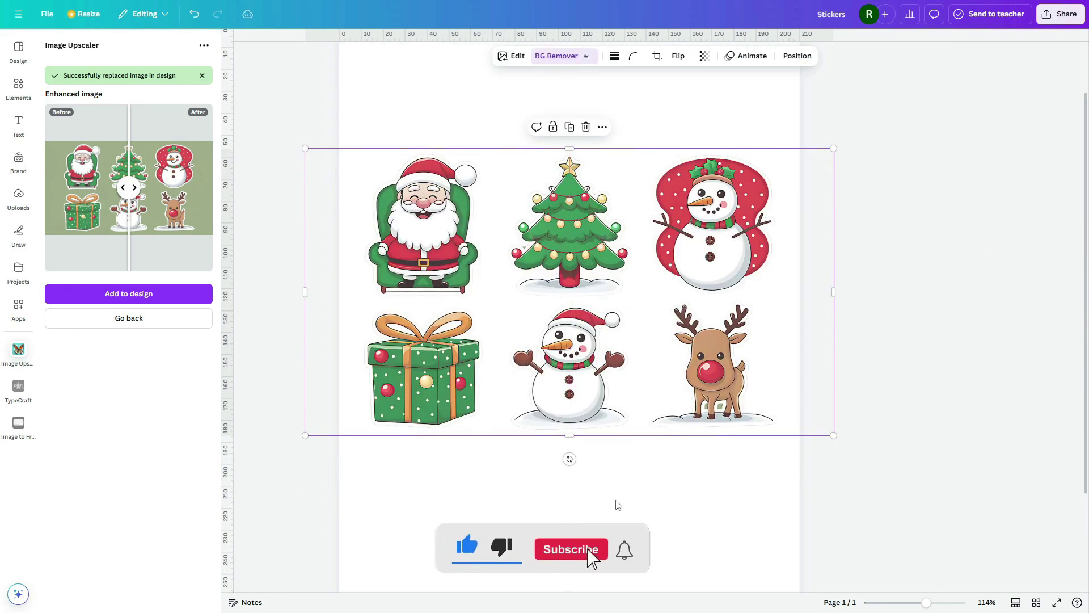
left_click(868, 493)
Step: Set the page background colour to light blue (#B7CFF1)
left_click(724, 512)
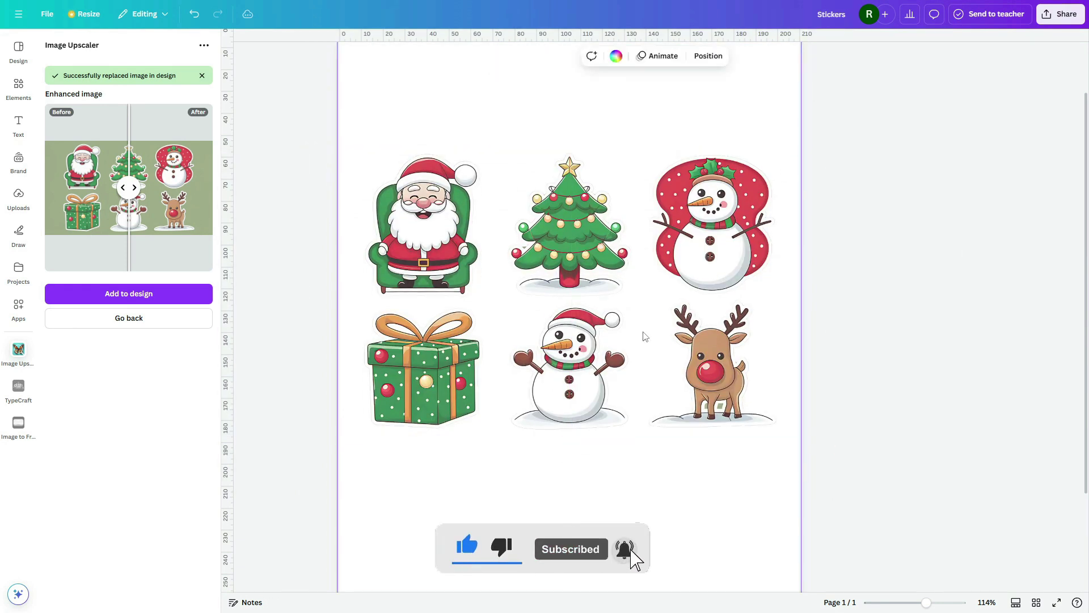
left_click(616, 57)
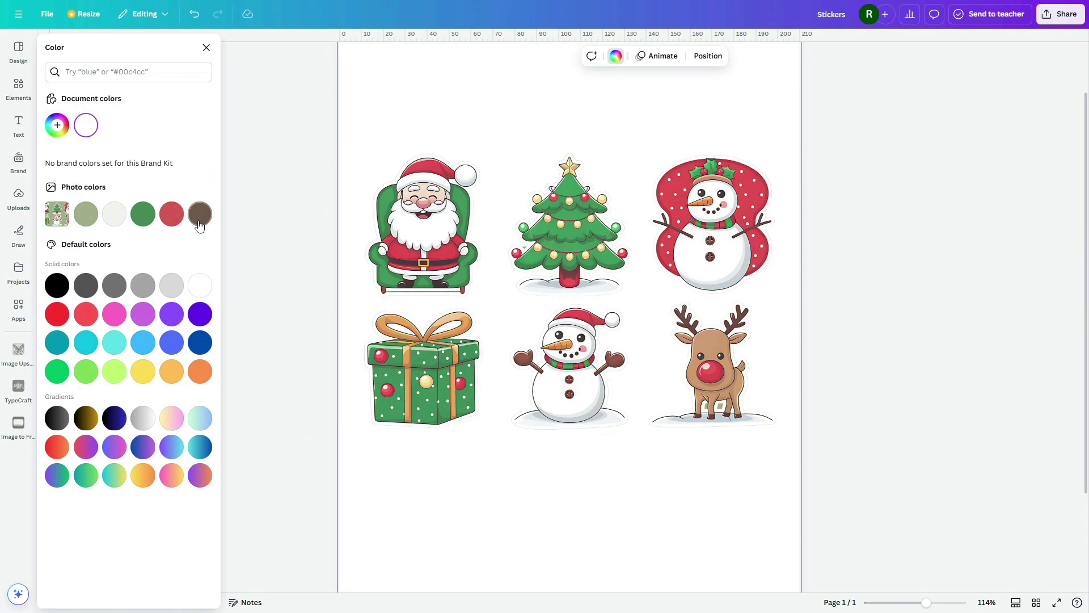
left_click(199, 214)
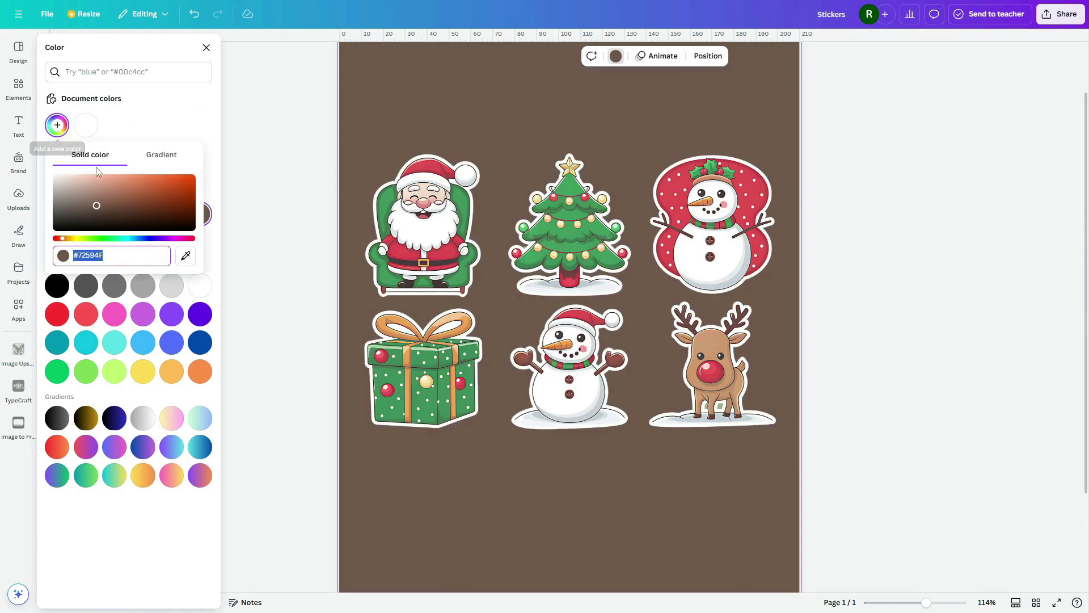
left_click_drag(97, 205, 67, 187)
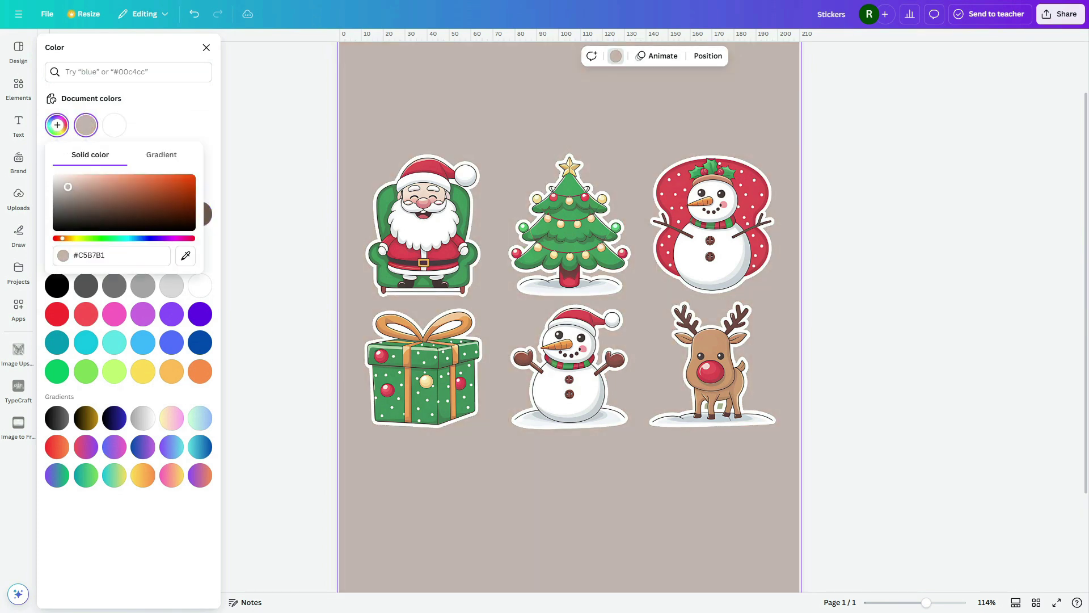
left_click_drag(182, 238, 139, 238)
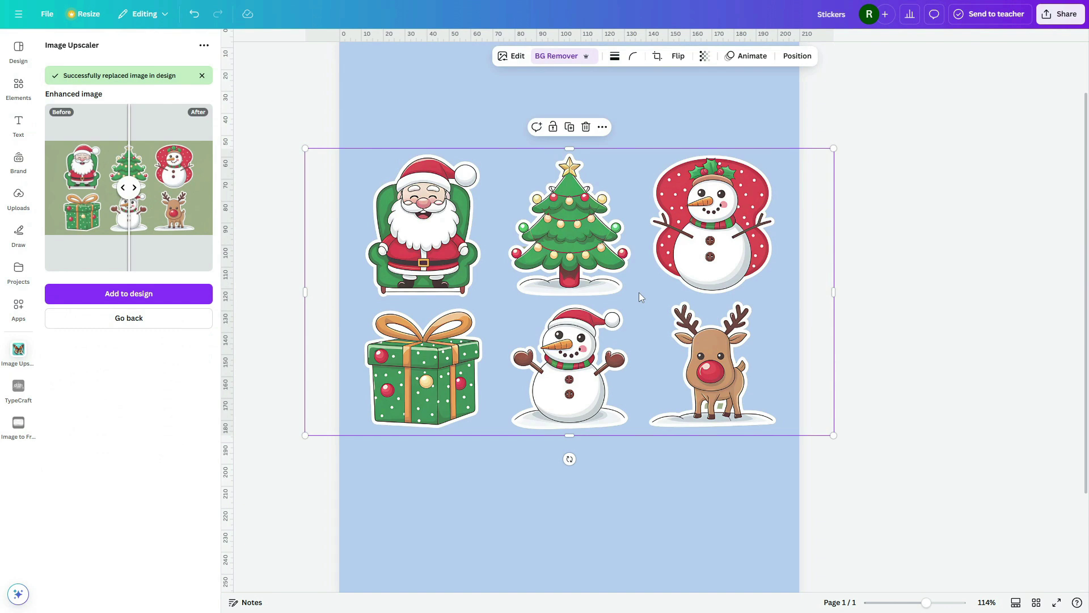
Step: Duplicate the sheet and crop one copy to just the Santa sticker at the page's top-left
scroll(512, 232, "up", 3, "ctrl")
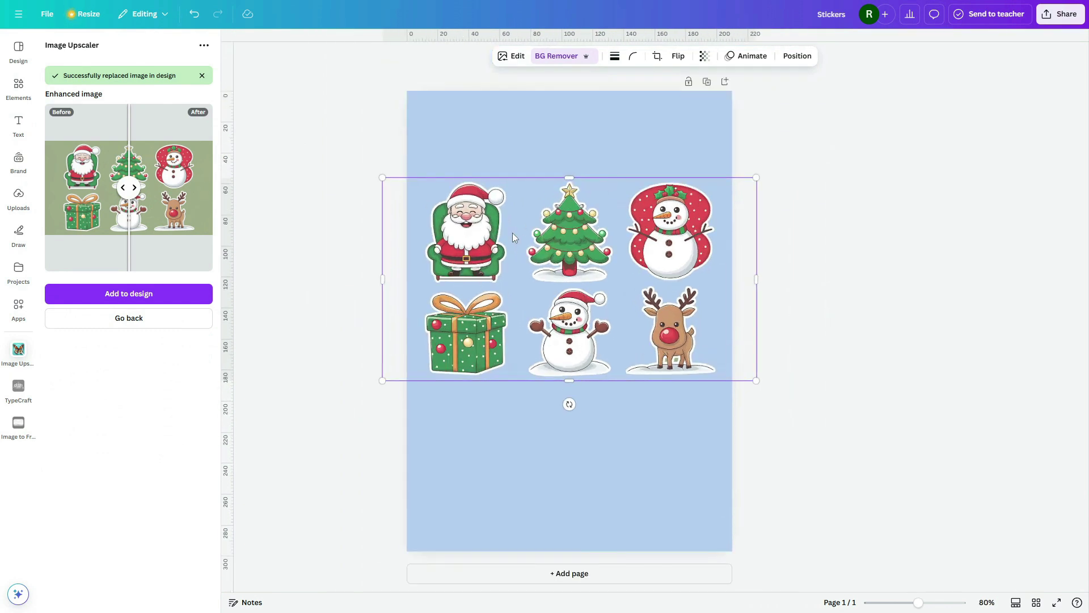
left_click_drag(551, 301, 552, 236)
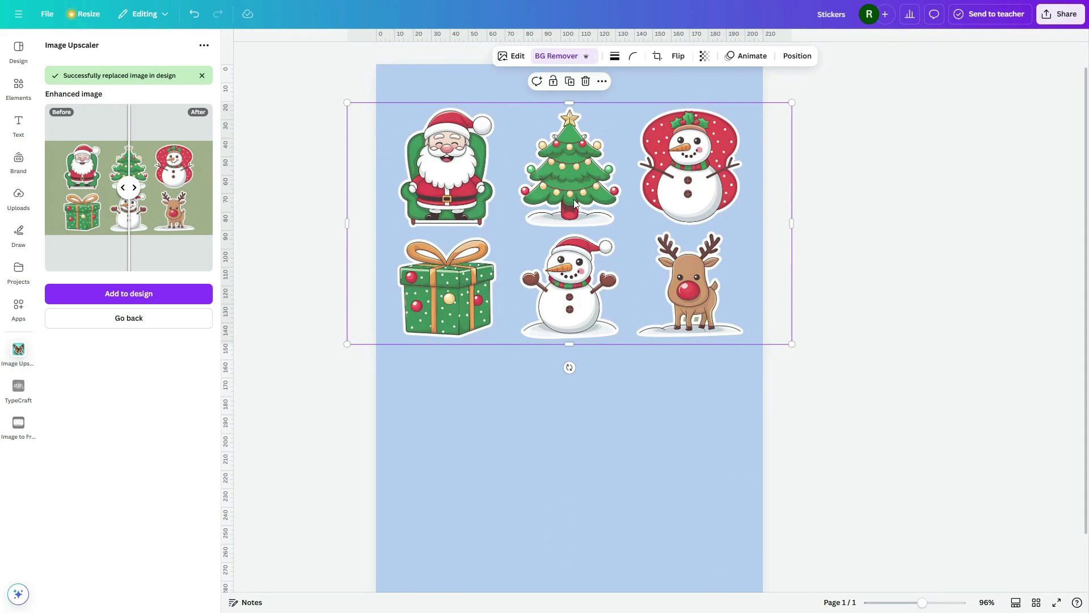
key("ctrl+d")
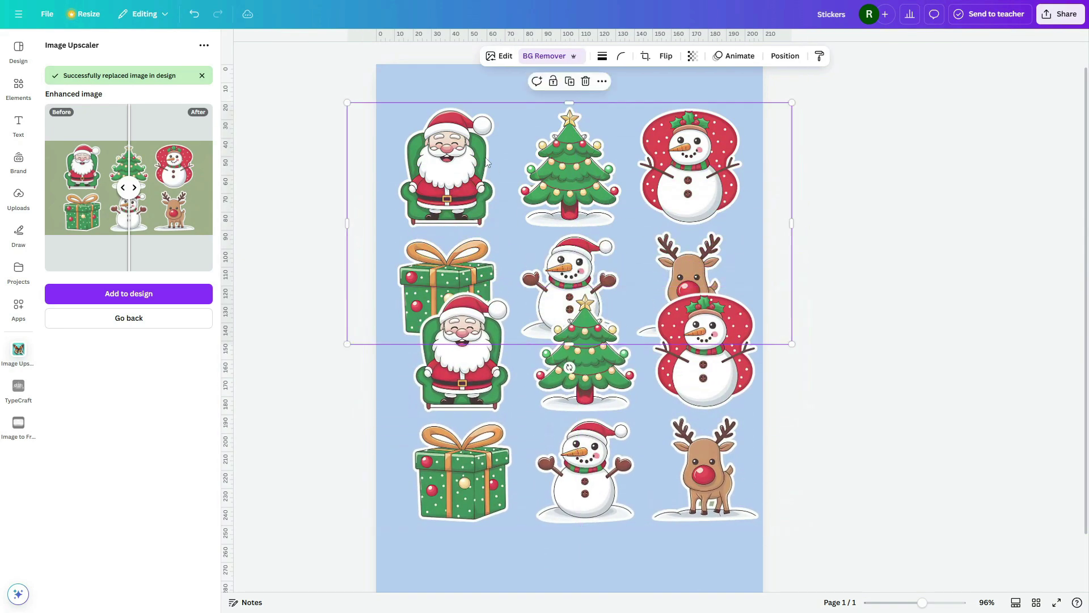
left_click_drag(792, 226, 515, 225)
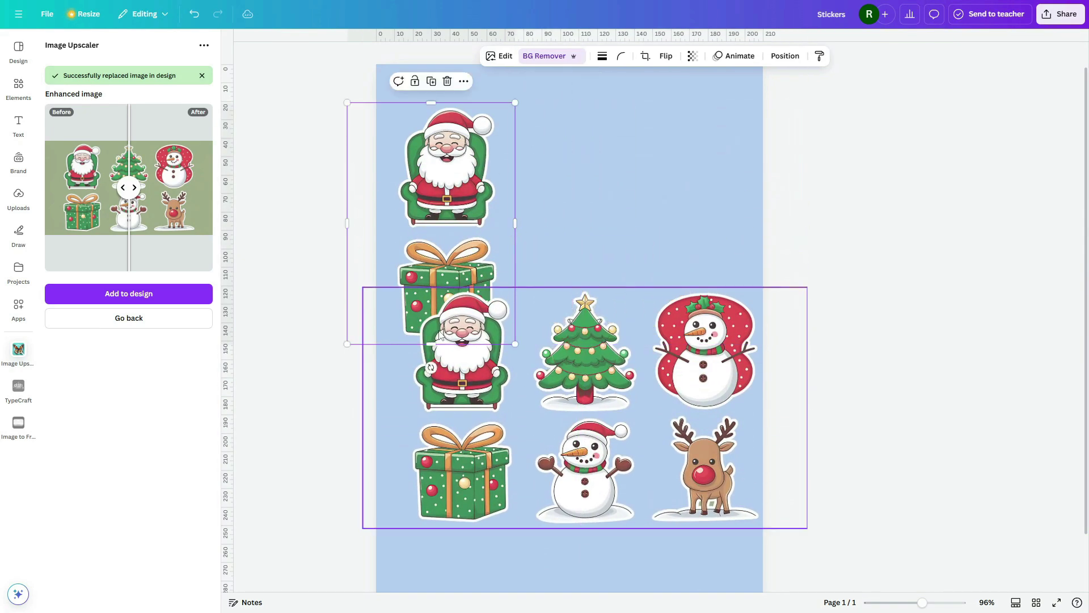
left_click_drag(426, 344, 431, 231)
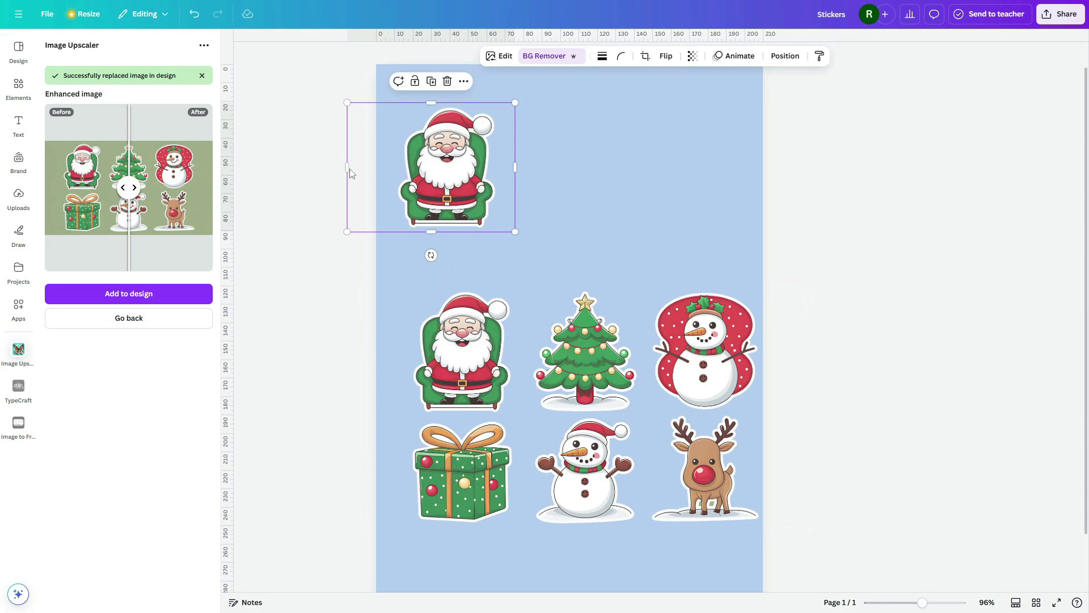
left_click_drag(344, 168, 397, 168)
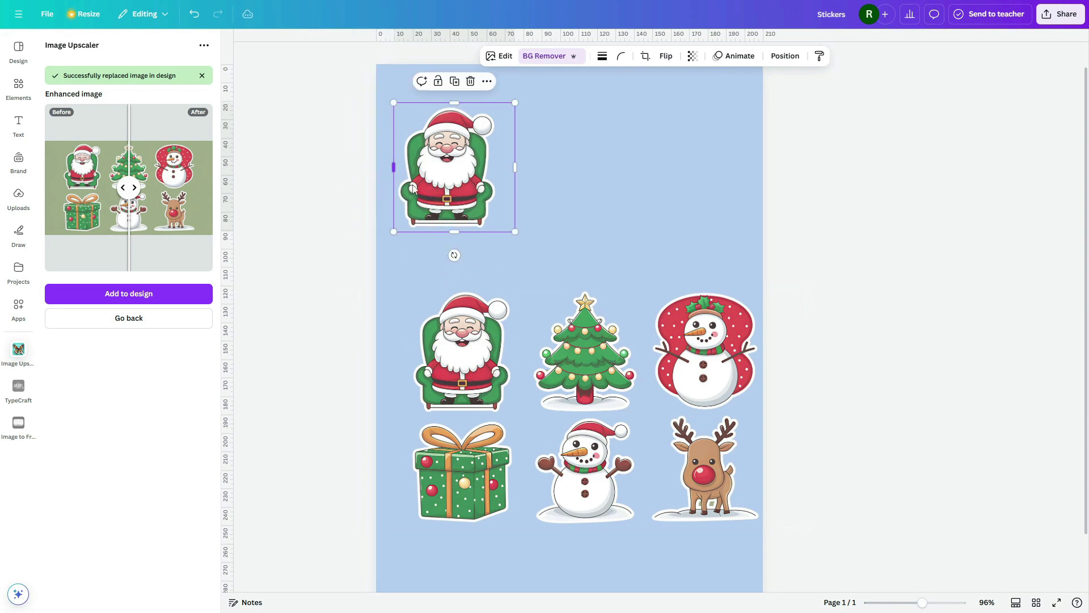
left_click_drag(471, 188, 459, 176)
Step: Crop another sheet copy to a single sticker beside Santa and align the two
left_click(505, 422)
left_click_drag(504, 422, 595, 224)
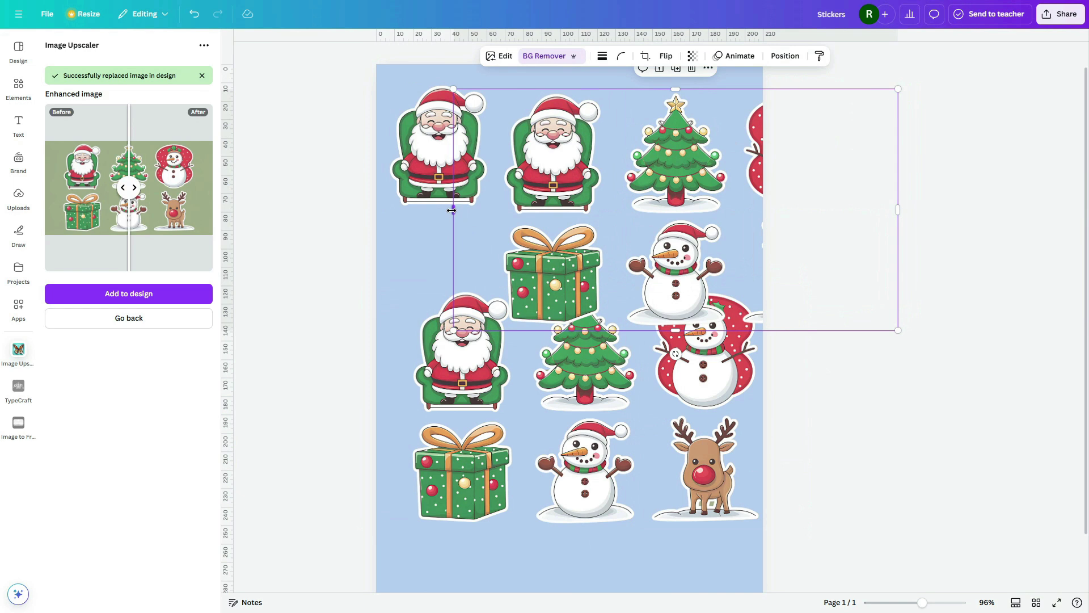
left_click_drag(453, 210, 607, 214)
left_click_drag(855, 207, 636, 211)
left_click_drag(571, 330, 590, 227)
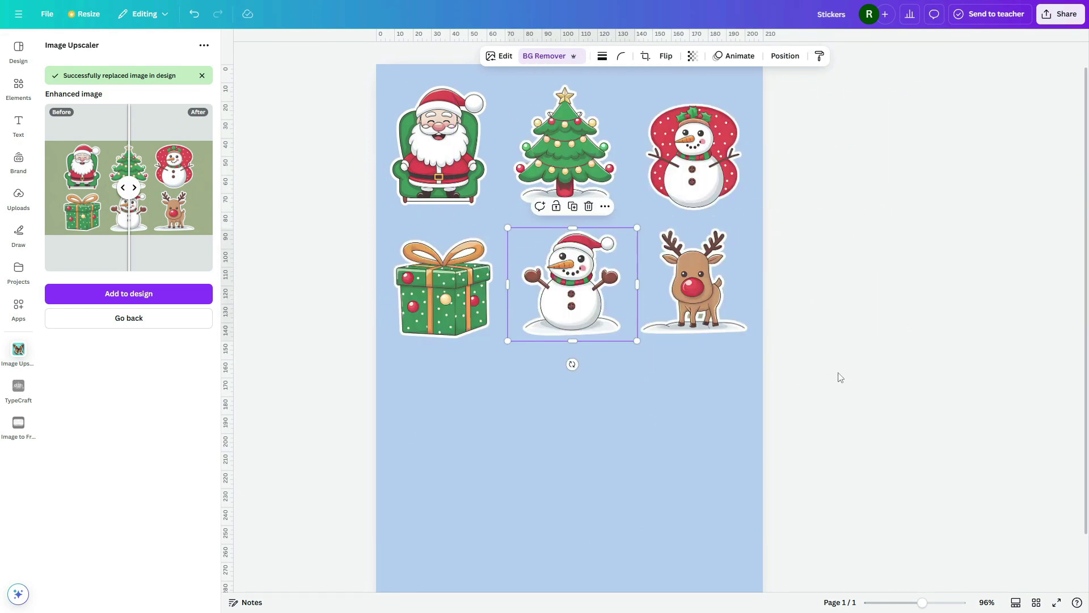
left_click(801, 385)
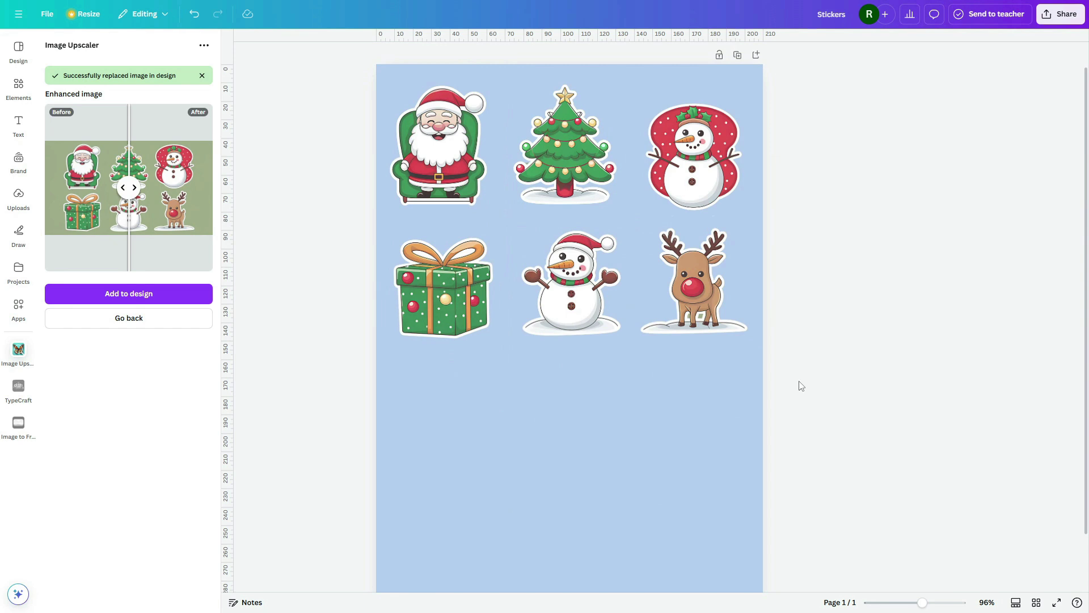
left_click_drag(416, 178, 418, 184)
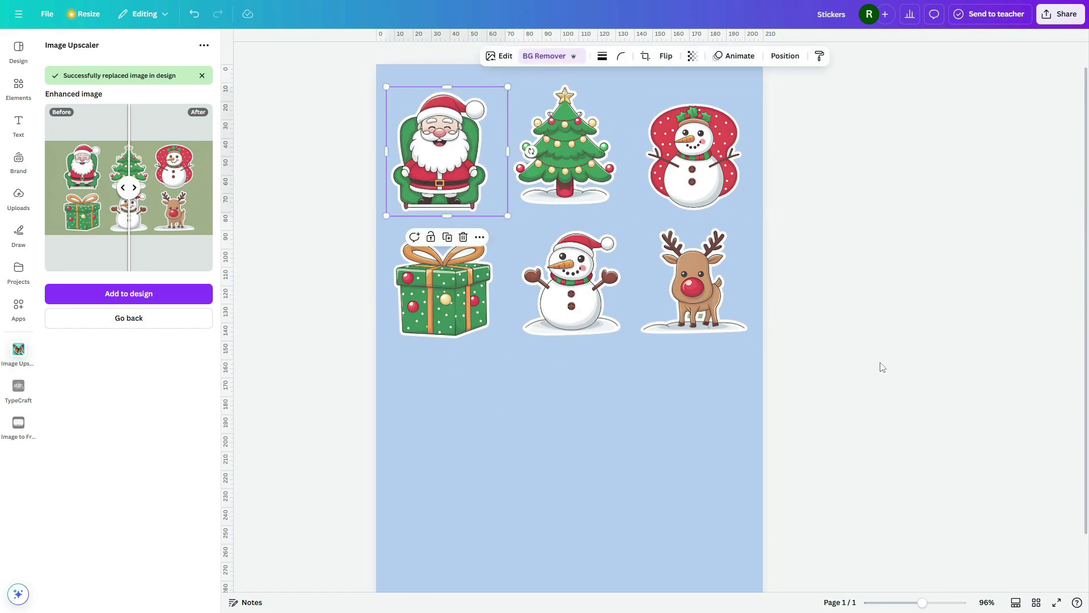
left_click(888, 351)
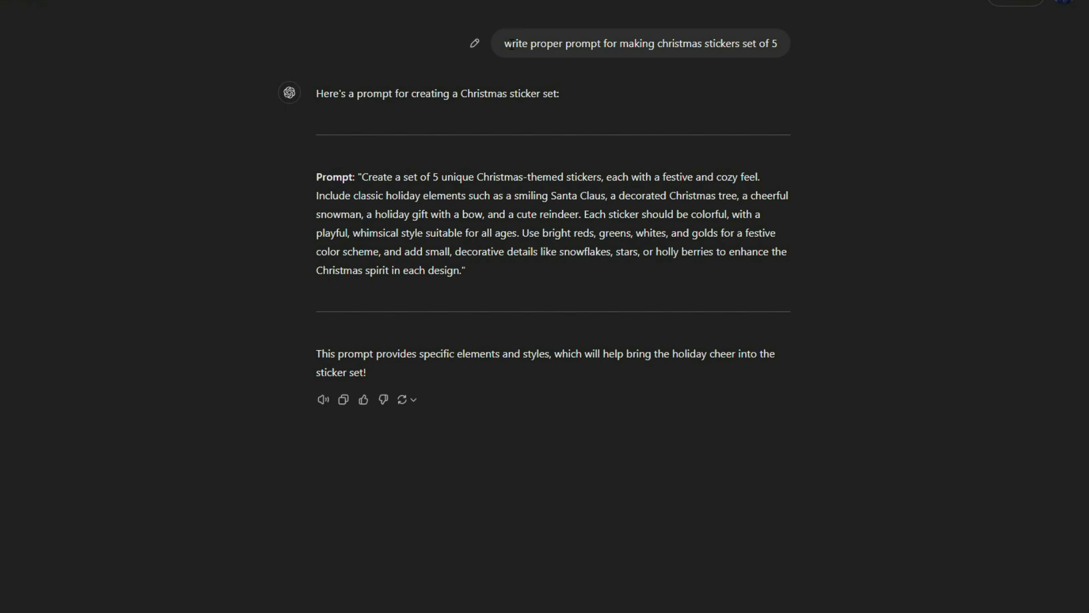
Step: Request a prompt for 5 Christmas typography stickers and select ChatGPT's generated reply
left_click_drag(506, 43, 753, 45)
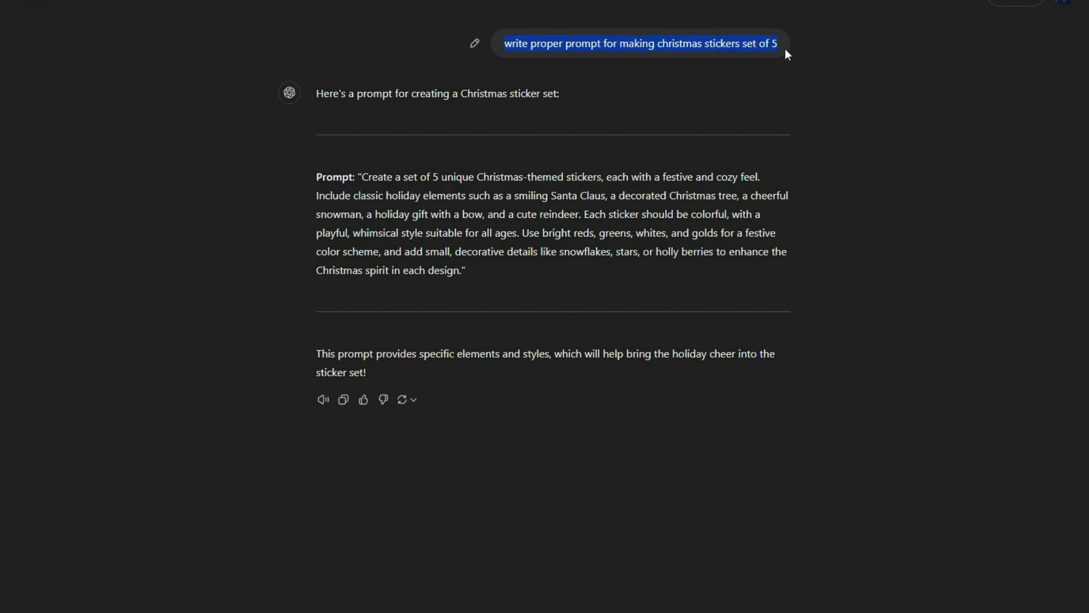
type("write proper prompt for making christmas stickers set of 5")
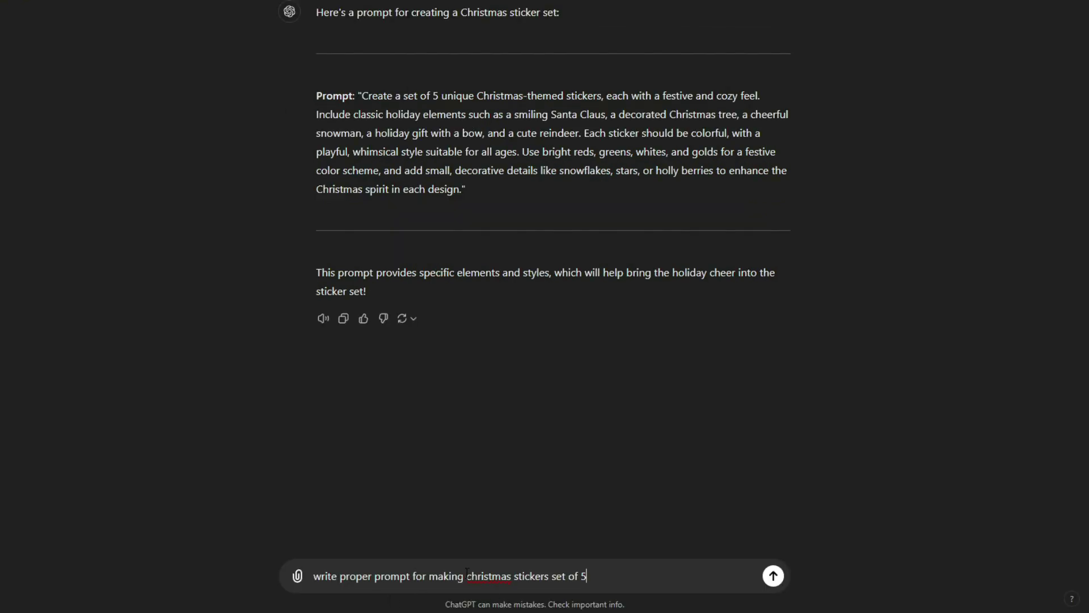
left_click(467, 574)
type("typography")
left_click(772, 576)
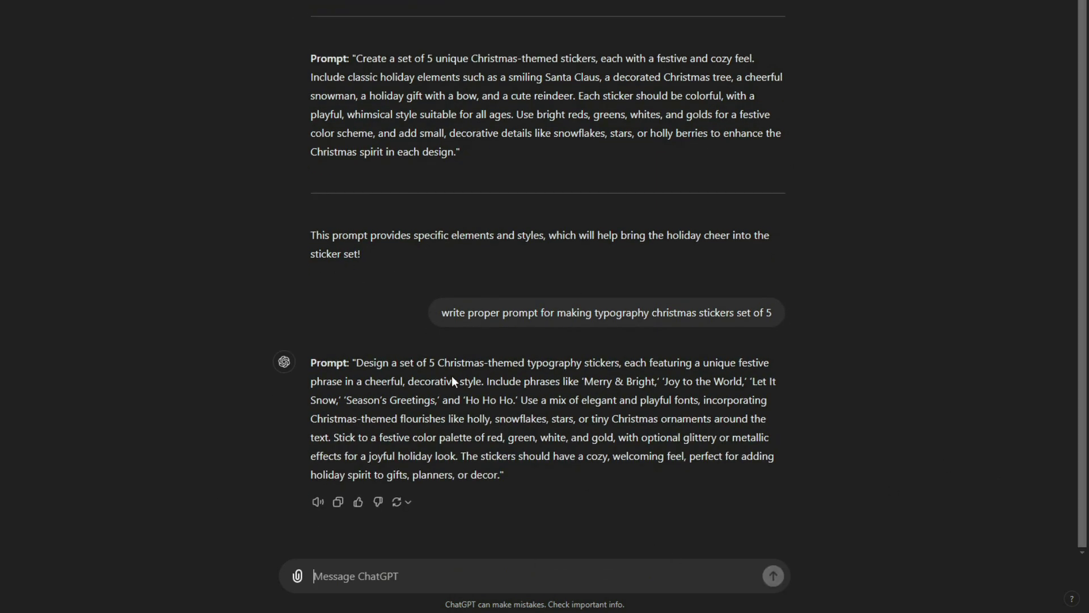
left_click_drag(364, 357, 495, 472)
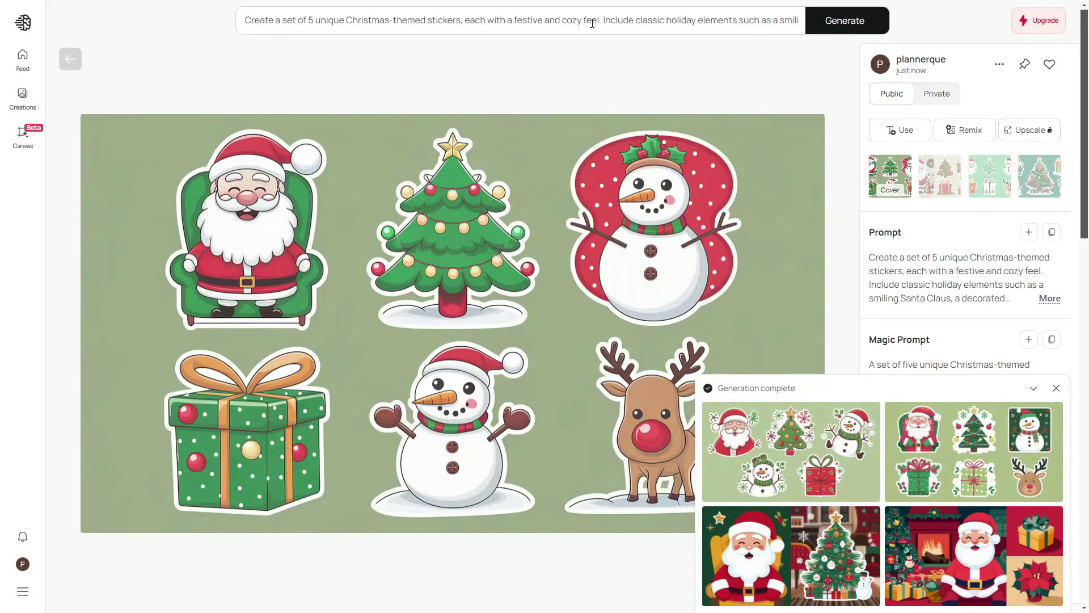
left_click(592, 21)
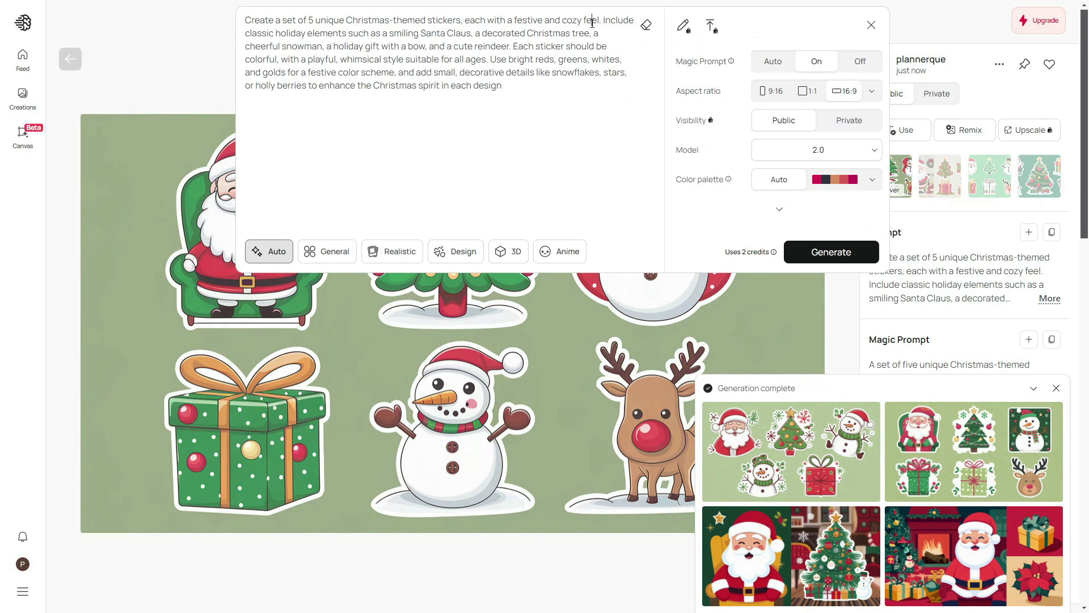
Step: Replace Ideogram's prompt with the typography prompt, generate, and copy the resulting image
key("ctrl+a")
key("ctrl+v")
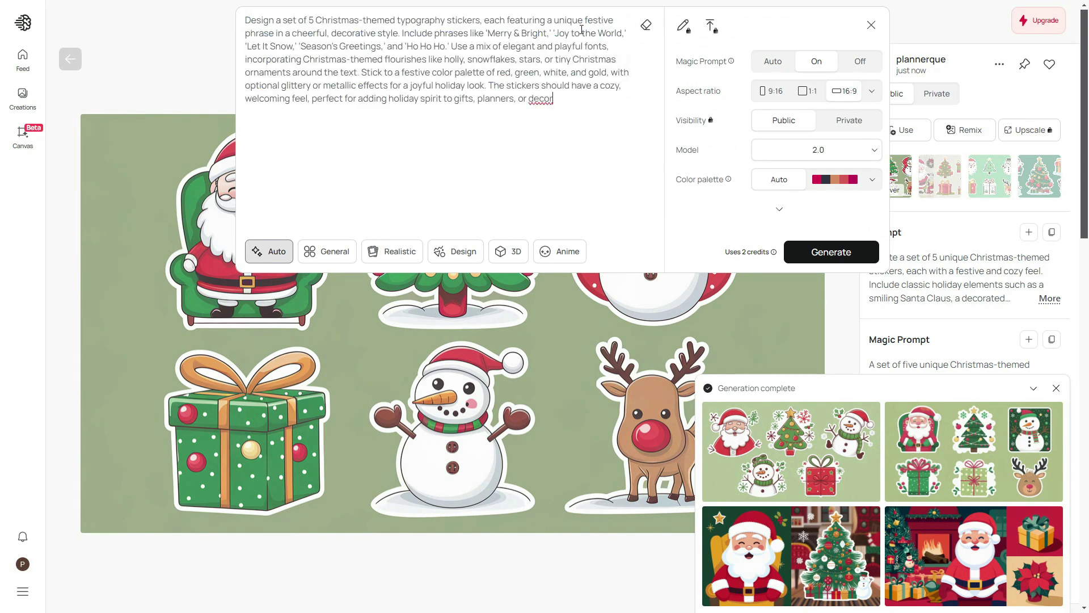
left_click(845, 252)
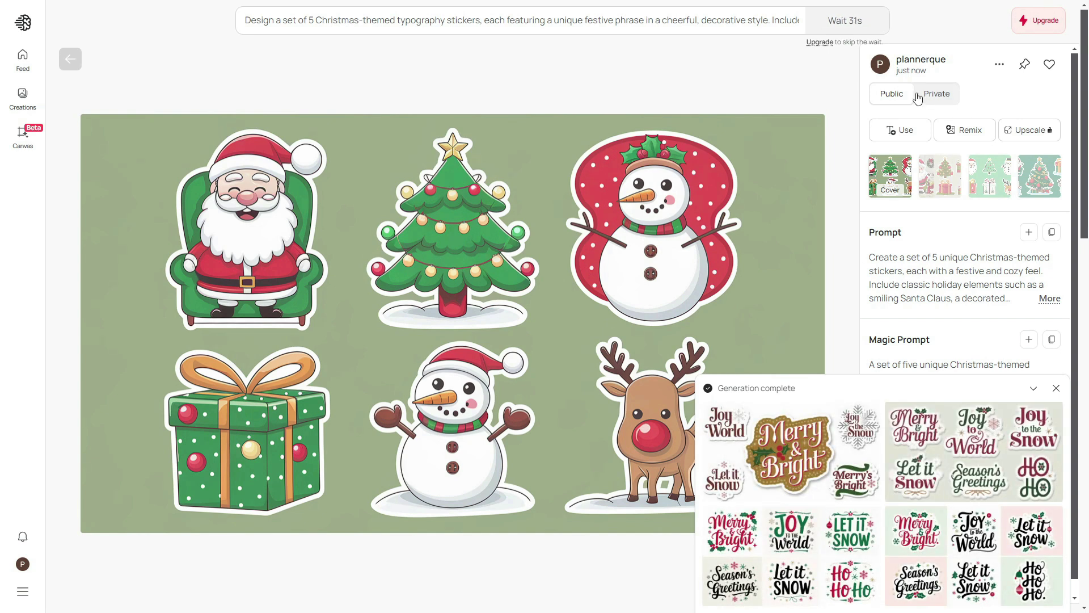
left_click(973, 451)
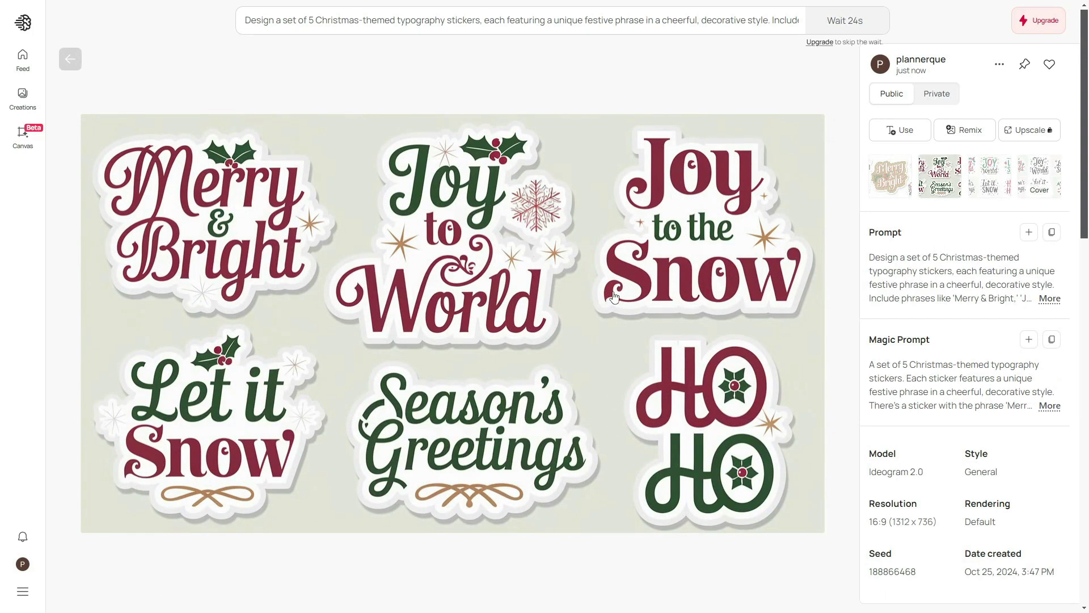
right_click(613, 220)
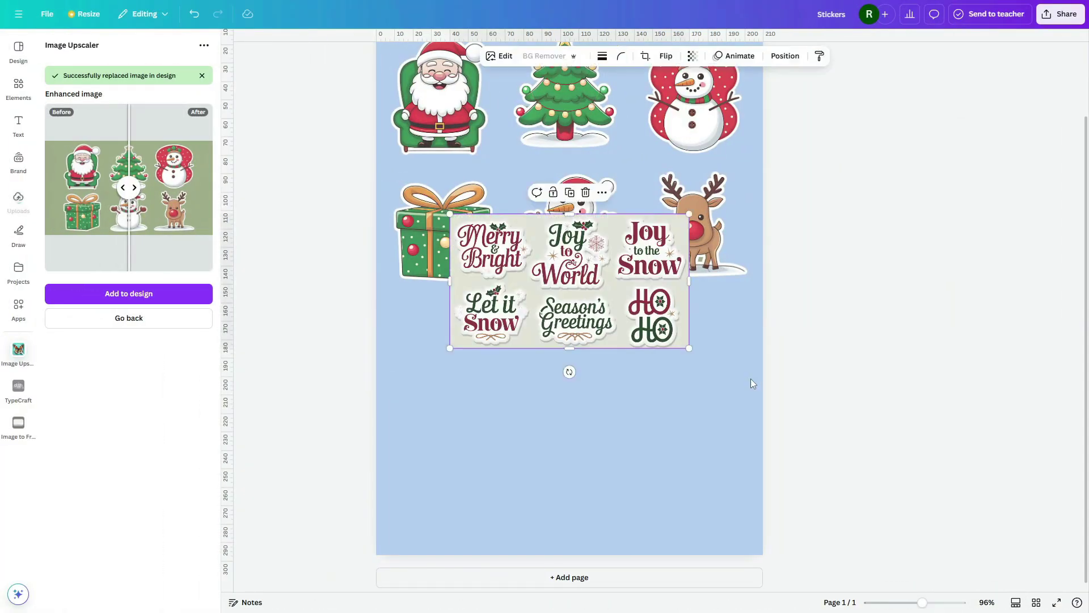
Step: Move the pasted greetings sheet lower and replace it with its Image Upscaler version
left_click_drag(564, 331, 553, 427)
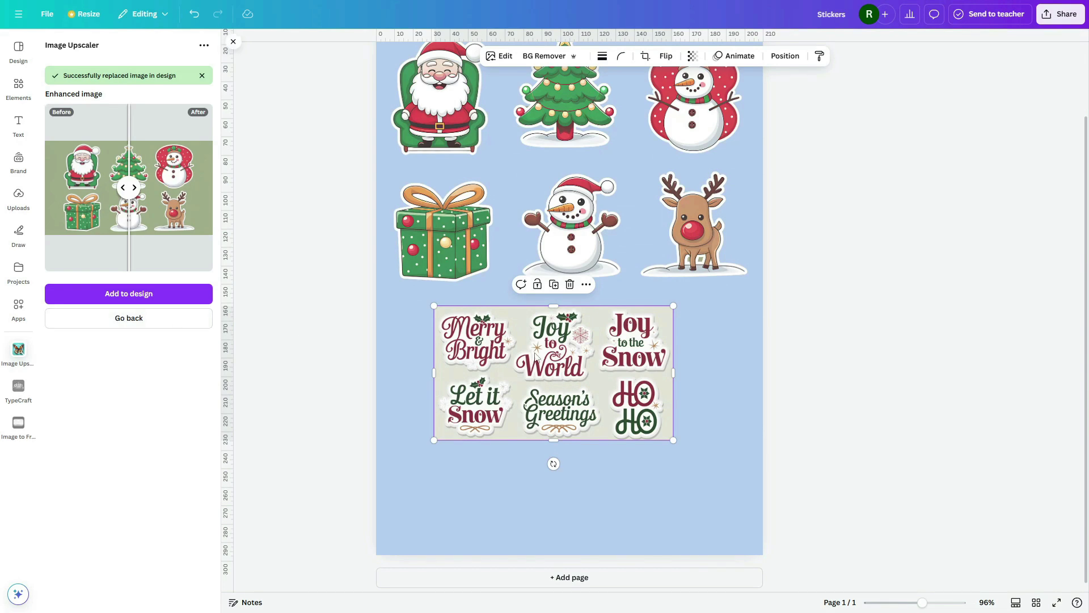
left_click(170, 318)
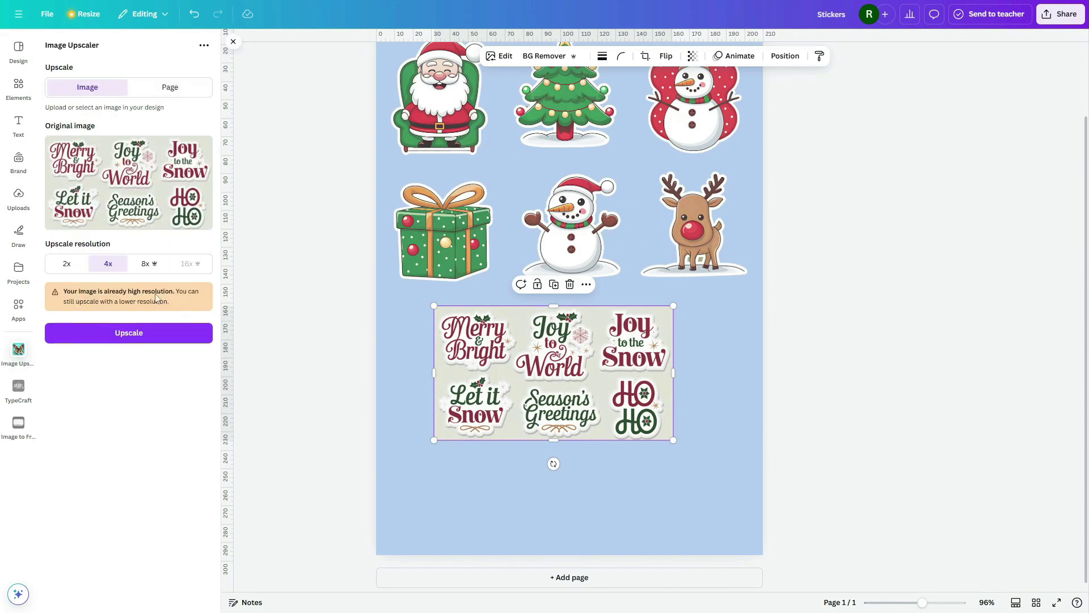
left_click(141, 334)
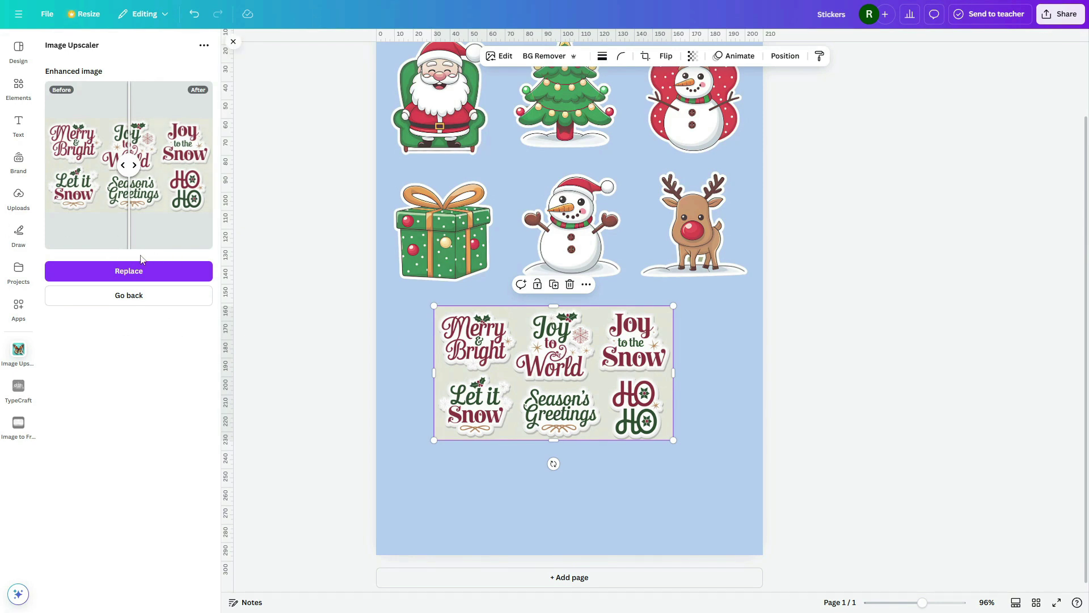
left_click(141, 271)
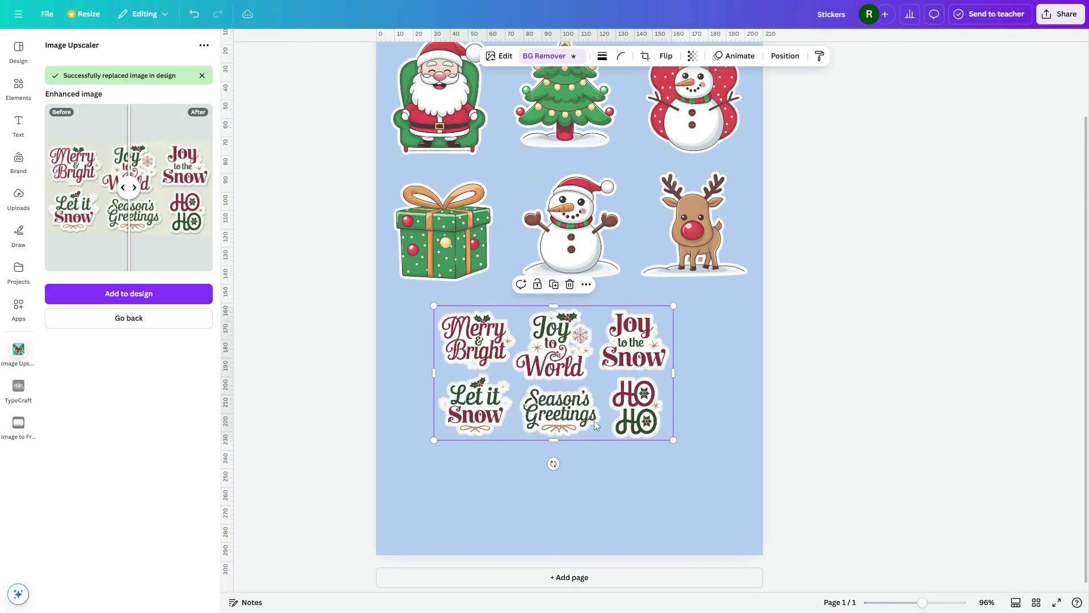
scroll(555, 407, "up", 5)
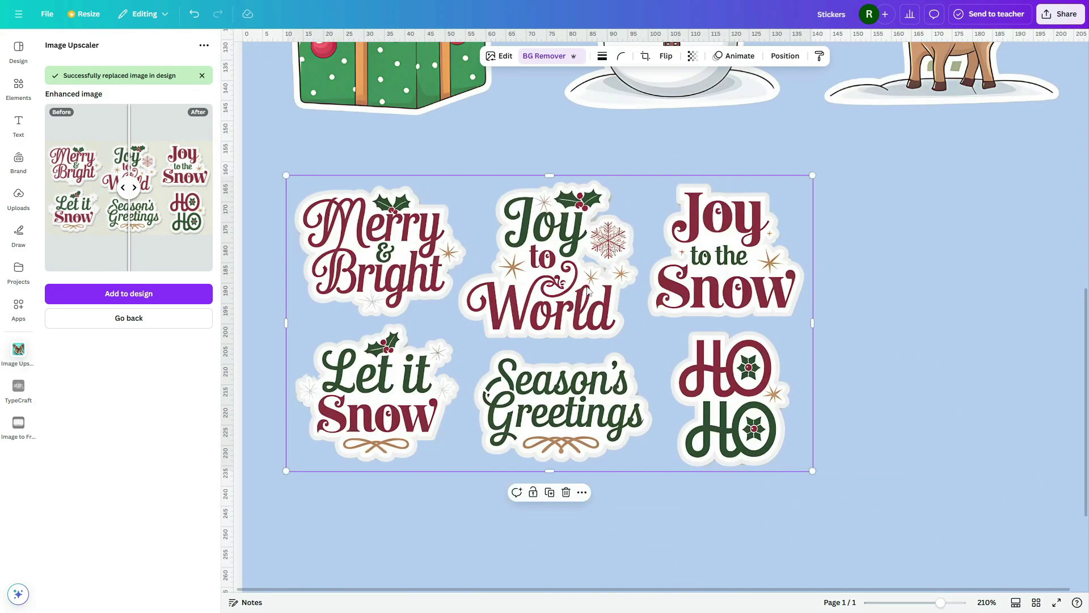
Step: Duplicate the greetings sheet and crop copies to single stickers like Joy to the Snow and Let it Snow
left_click_drag(456, 353, 472, 462)
key("ctrl+d")
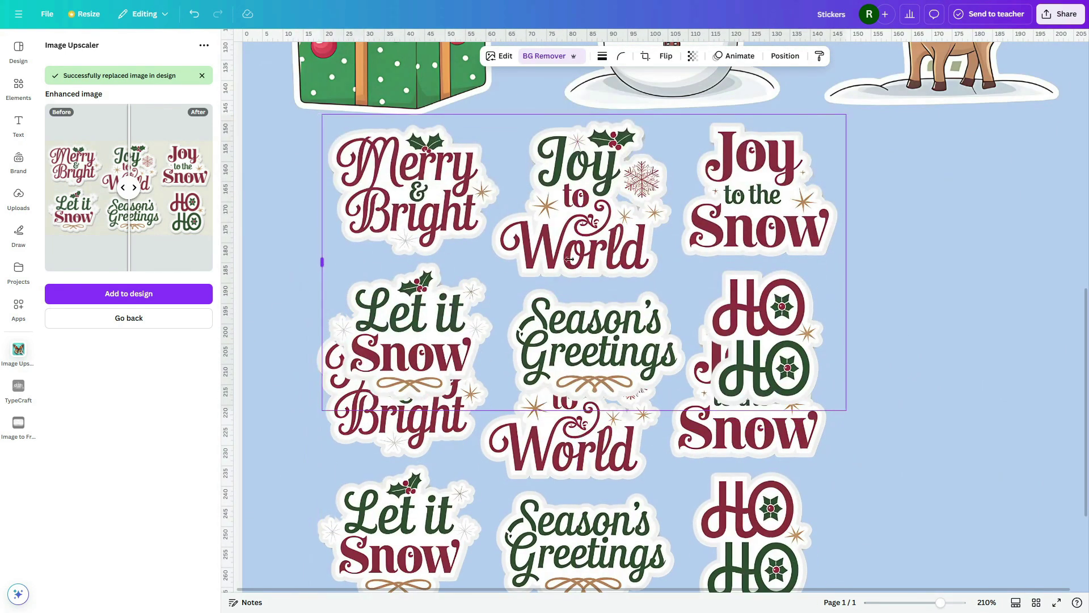
left_click_drag(318, 261, 679, 297)
left_click_drag(731, 437, 731, 296)
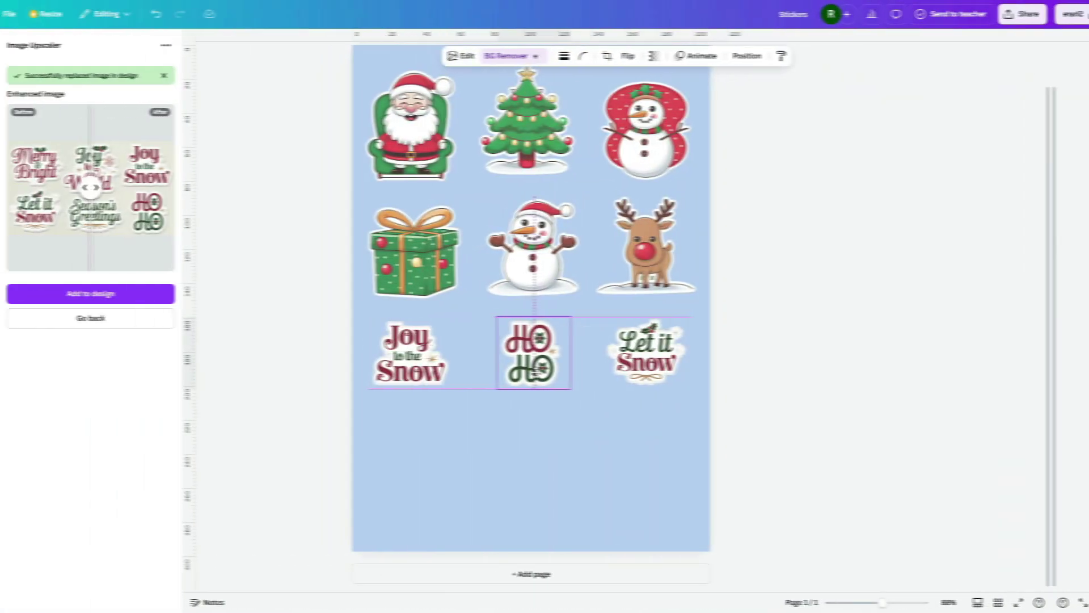
left_click_drag(685, 352, 682, 352)
left_click(851, 361)
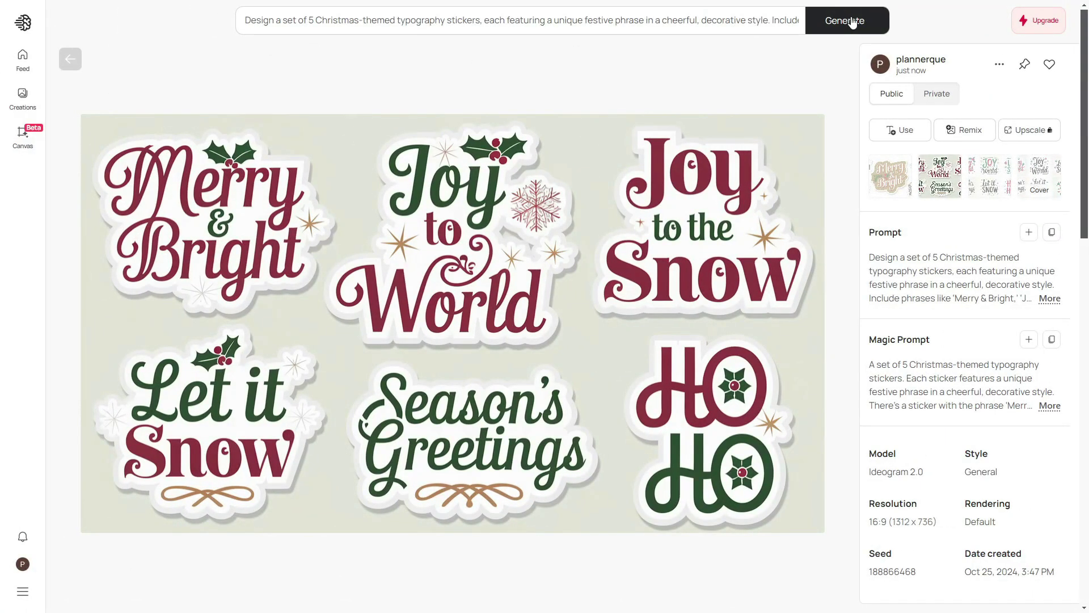
Step: Generate new Ideogram typography stickers and copy the fourth, green-and-red variation with Merry & Bright and Ho Ho Ho
left_click(851, 22)
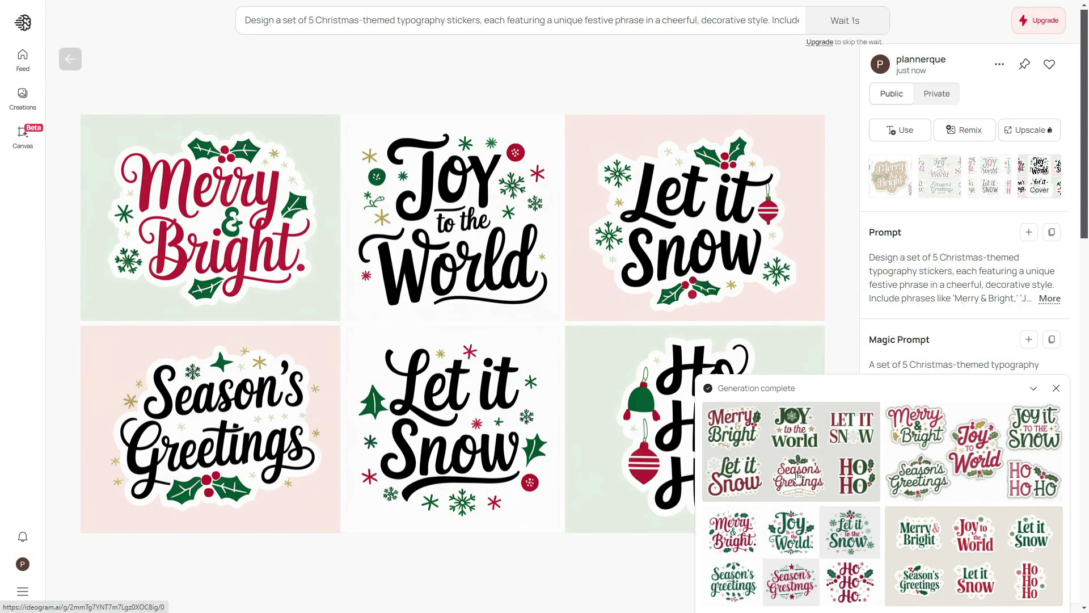
left_click(791, 559)
left_click(1032, 172)
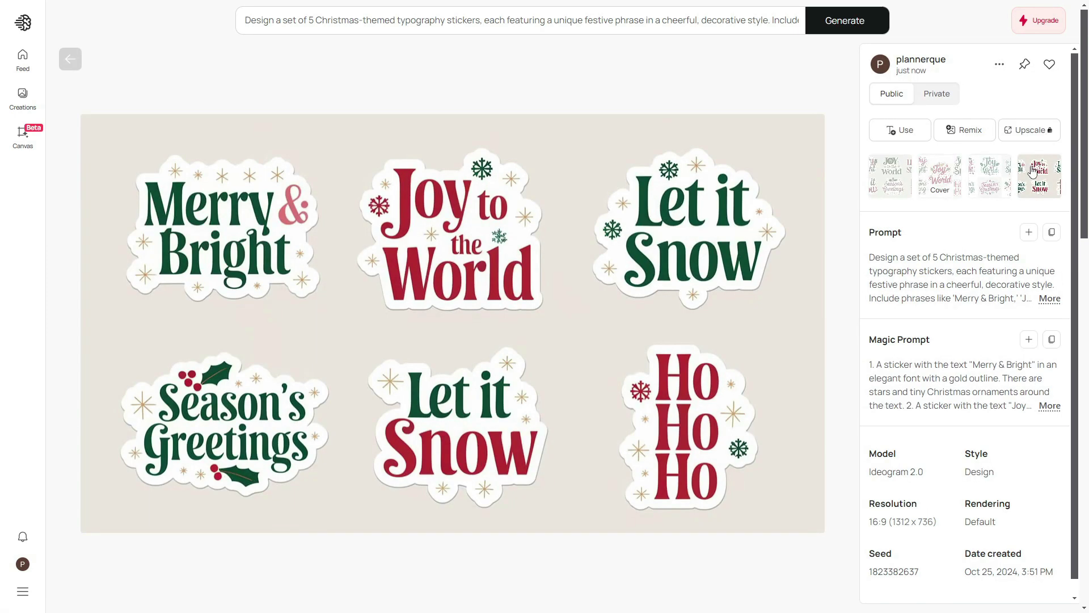
right_click(316, 341)
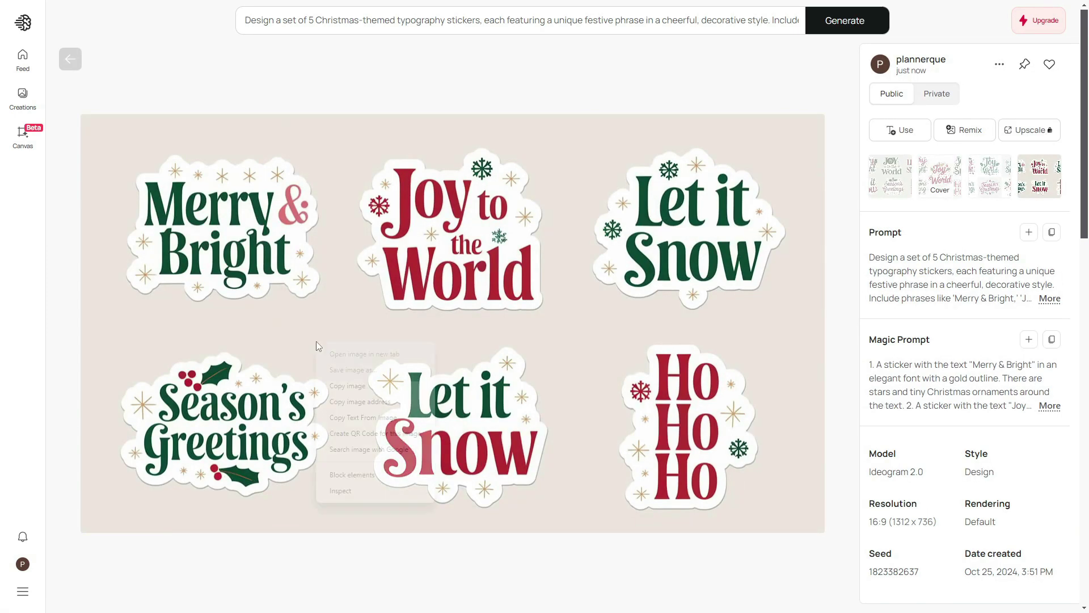
left_click(348, 386)
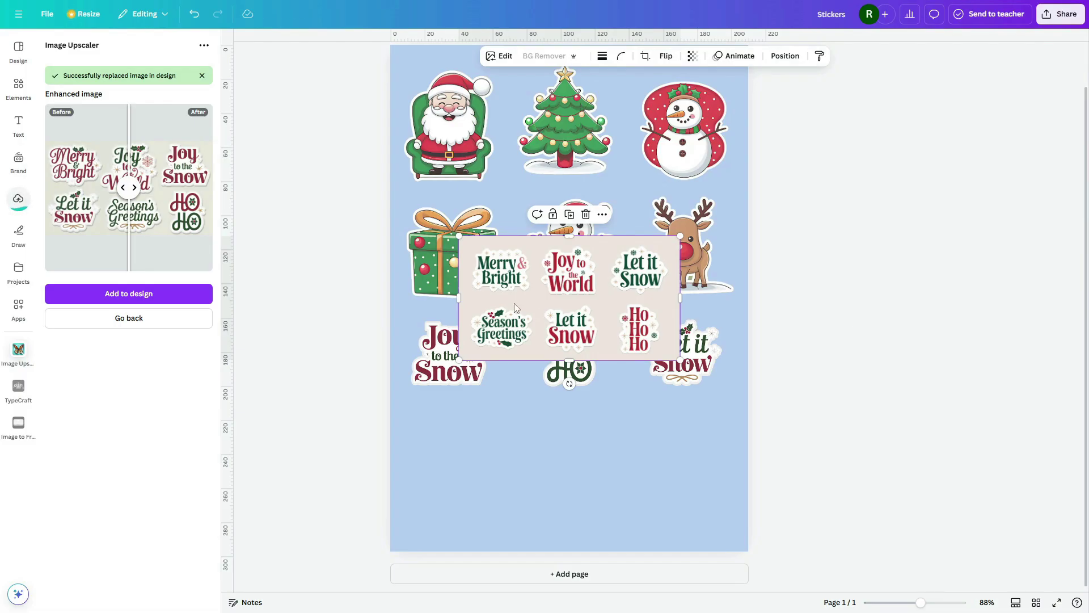
Step: Move the pasted sheet to the bottom, then place the centre snowman and an enlarged HO HO sticker mid-page
left_click_drag(514, 304, 469, 475)
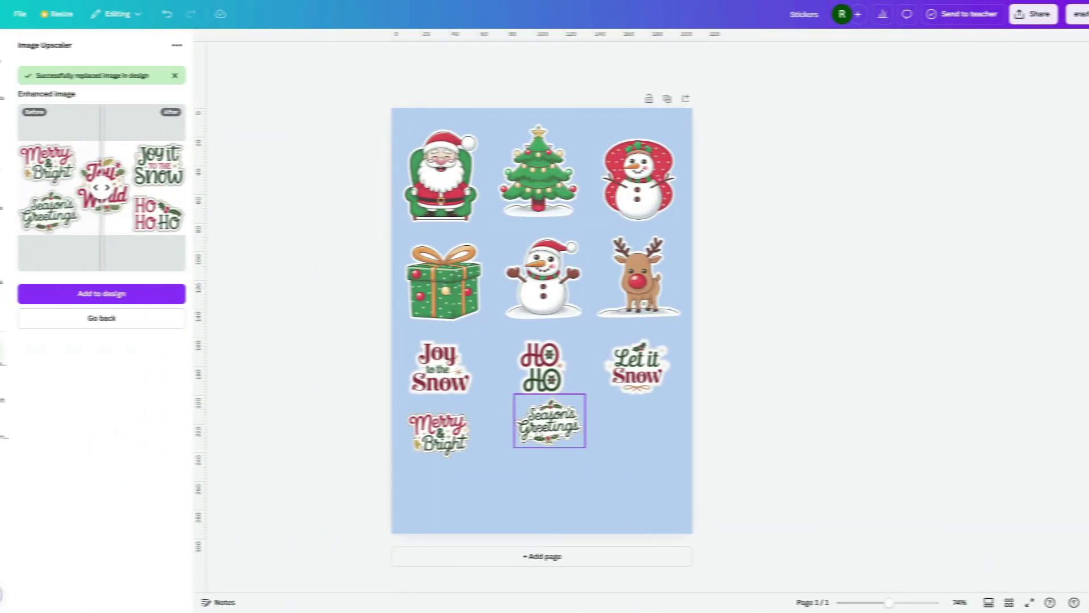
left_click(775, 441)
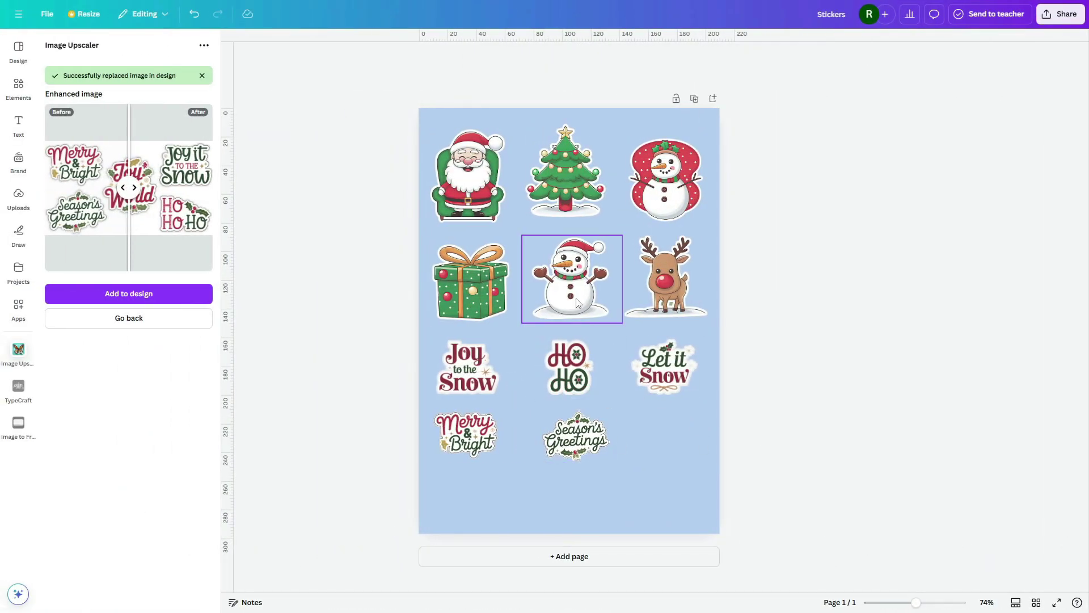
left_click_drag(578, 300, 630, 523)
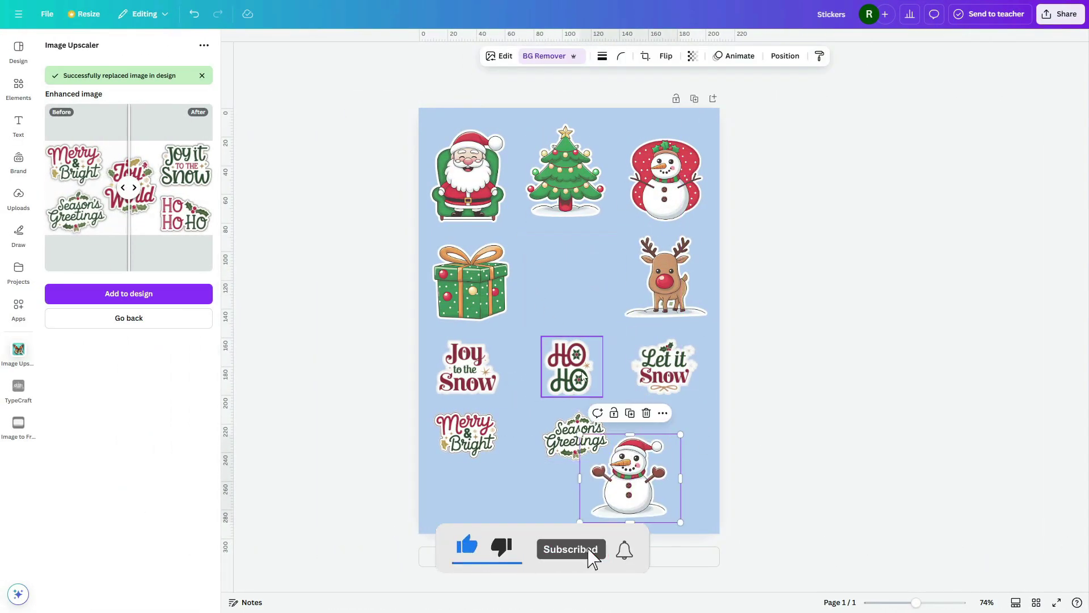
left_click_drag(574, 380, 612, 327)
left_click_drag(484, 318, 535, 509)
Step: Place the gift, Joy to the Snow, tree, Merry & Bright, Season's Greetings and red snowman in grid slots
left_click_drag(467, 369, 477, 287)
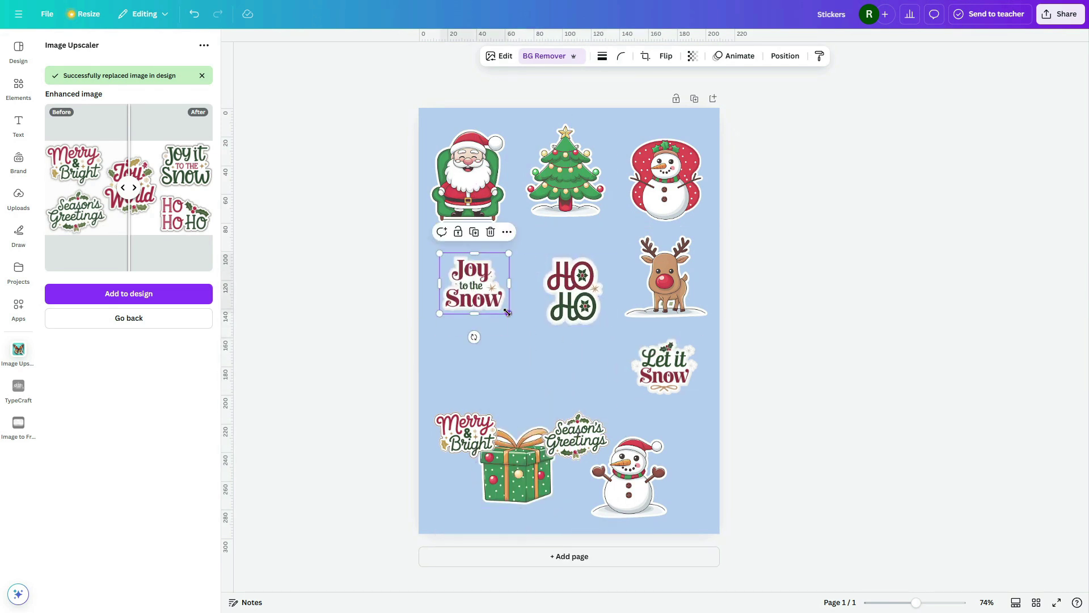
left_click_drag(536, 500, 498, 419)
left_click_drag(627, 477, 584, 369)
left_click_drag(576, 437, 584, 479)
left_click_drag(565, 171, 466, 470)
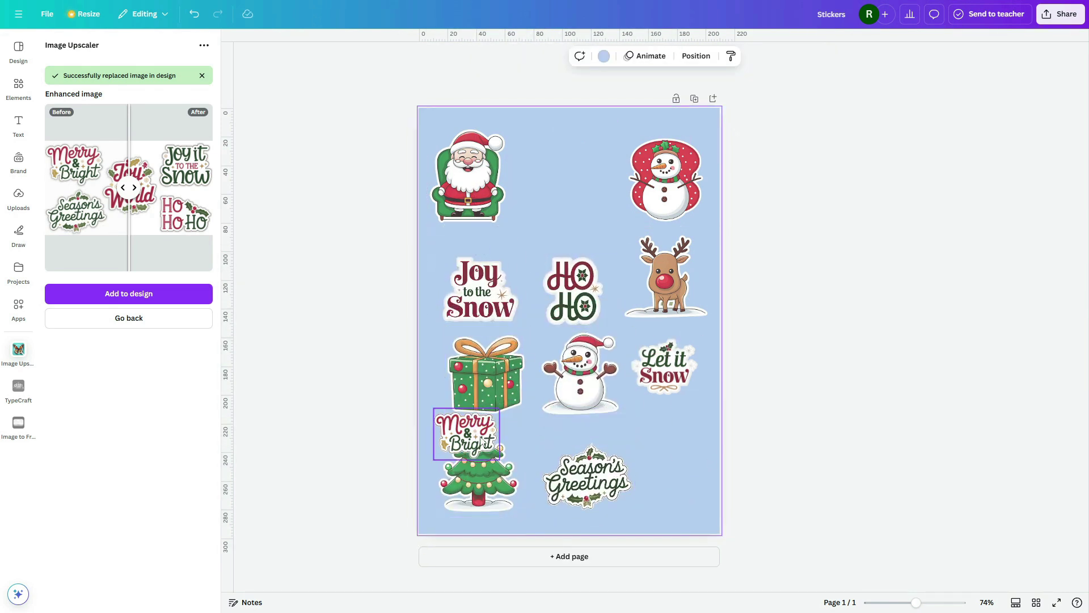
left_click_drag(468, 434, 574, 183)
left_click_drag(680, 183, 686, 468)
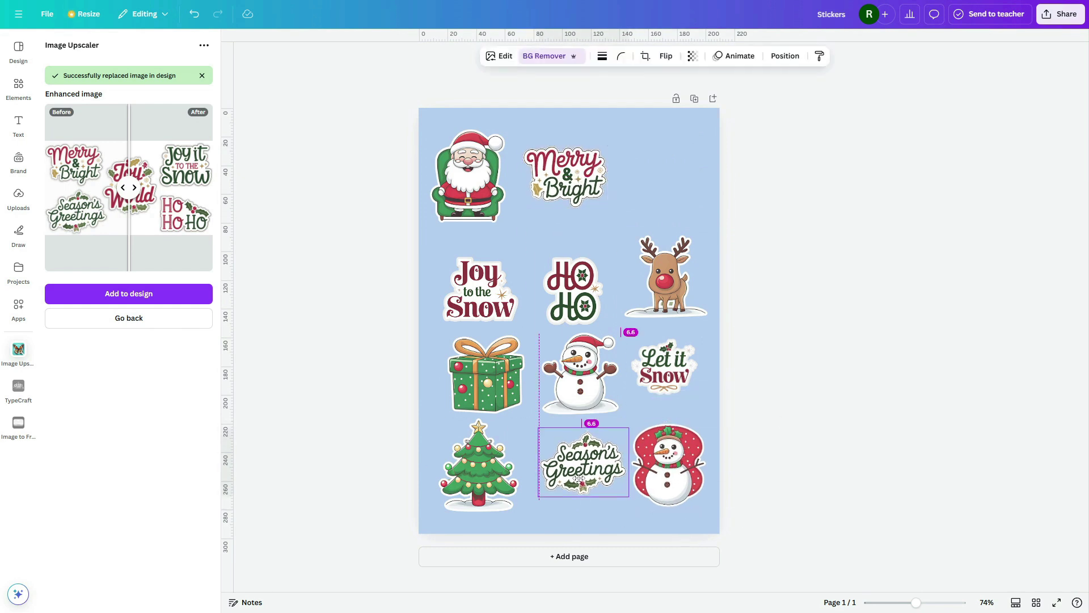
Step: Nudge the gift, Joy to the Snow, HO HO, reindeer, snowmen and Season's Greetings into aligned rows
left_click_drag(486, 375, 477, 371)
left_click_drag(479, 290, 477, 278)
left_click_drag(573, 290, 573, 277)
left_click_drag(664, 275, 667, 271)
left_click_drag(579, 372, 576, 369)
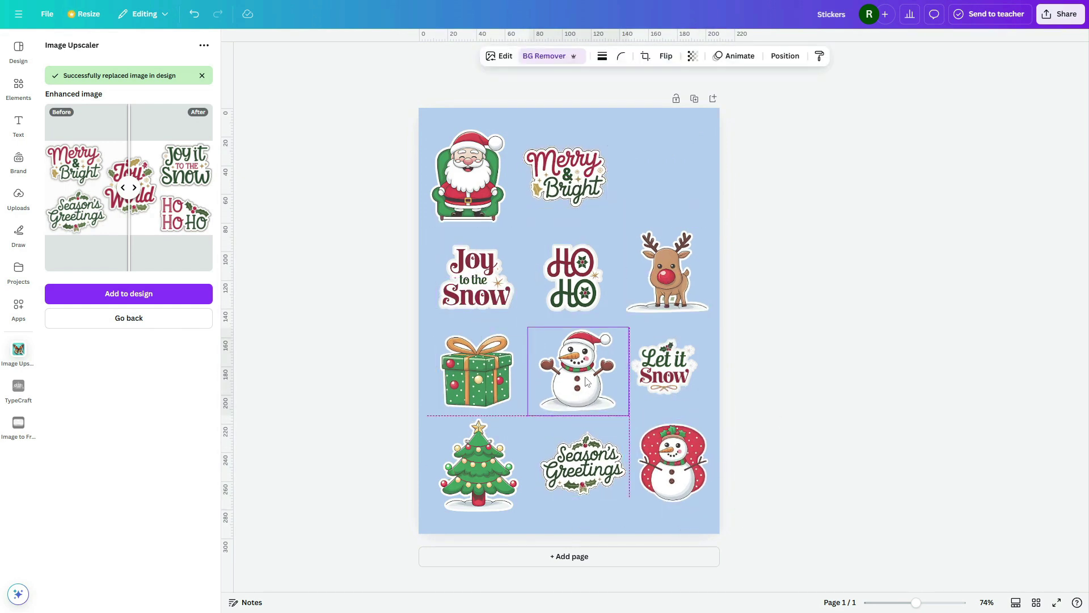
left_click_drag(681, 464, 684, 466)
left_click_drag(584, 463, 583, 465)
left_click(828, 426)
left_click(470, 379)
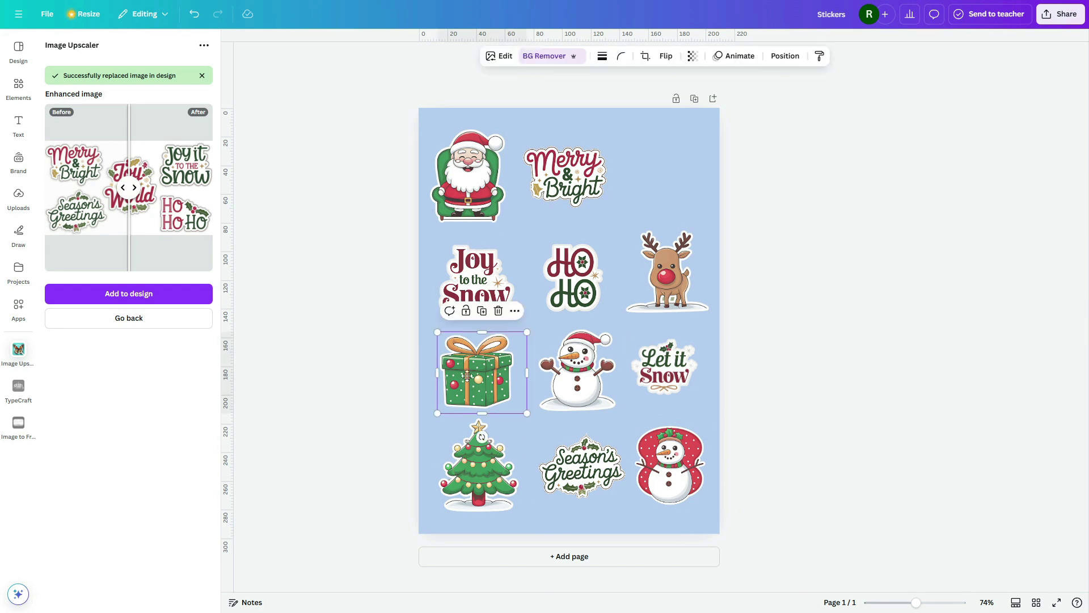
left_click(851, 378)
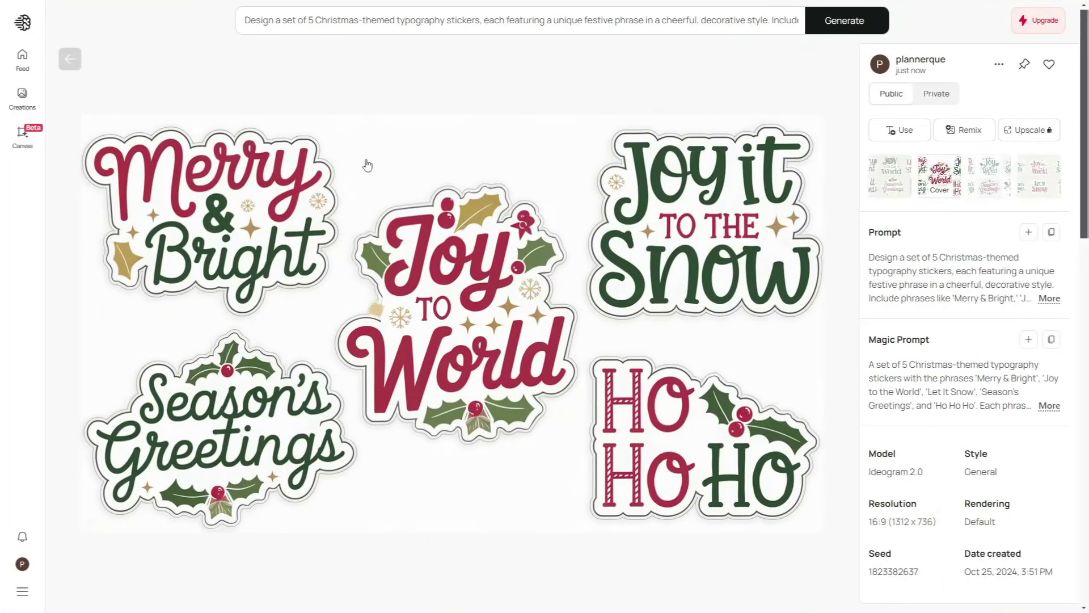
Step: Go back two generations in Ideogram to the Santa, tree and snowman set and show its second variation
left_click(71, 59)
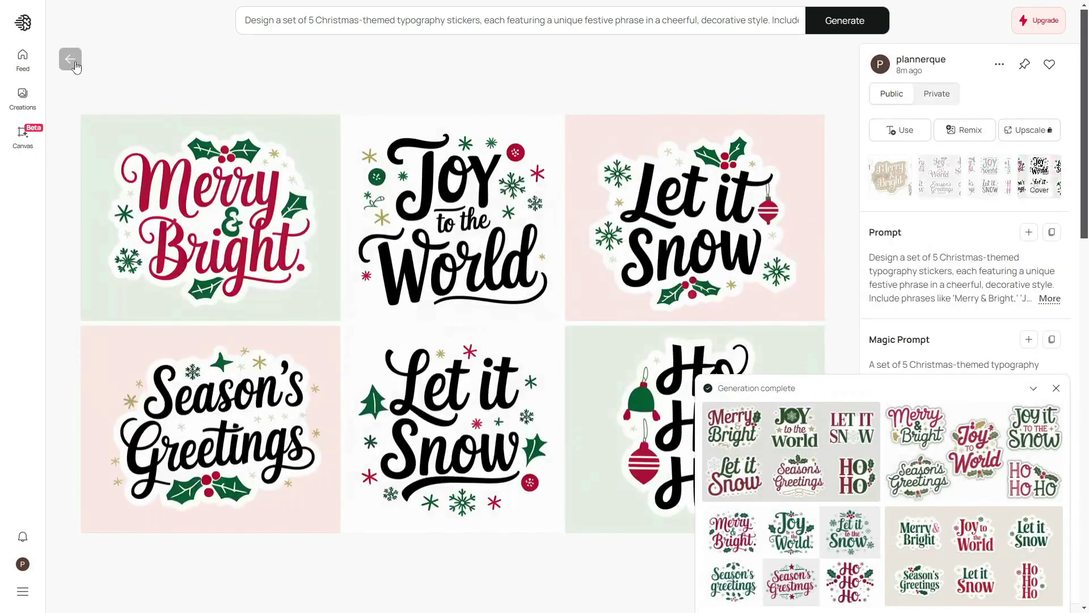
left_click(76, 66)
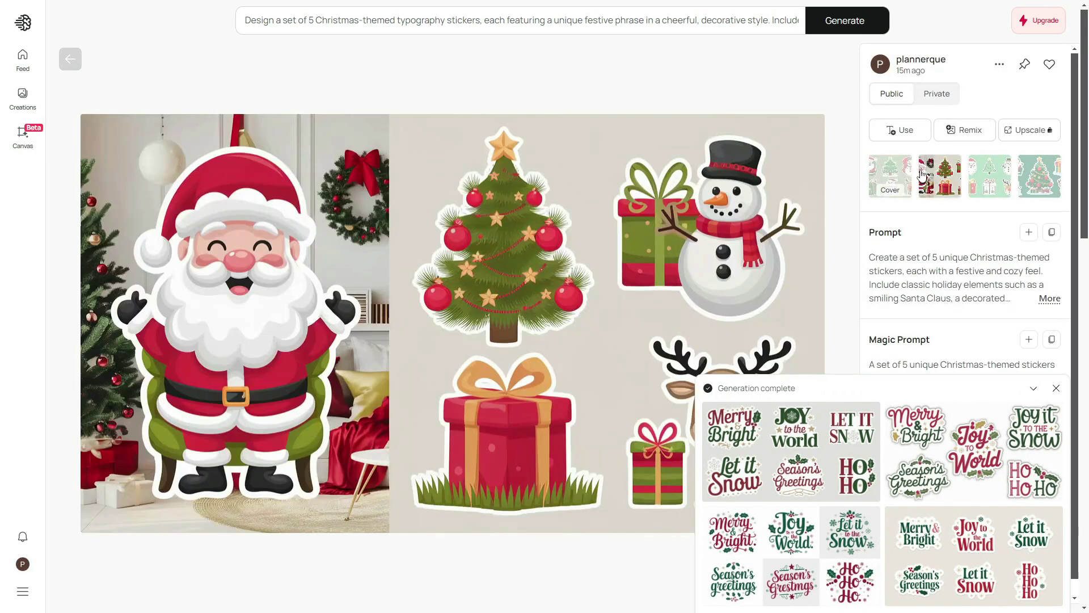
left_click(923, 177)
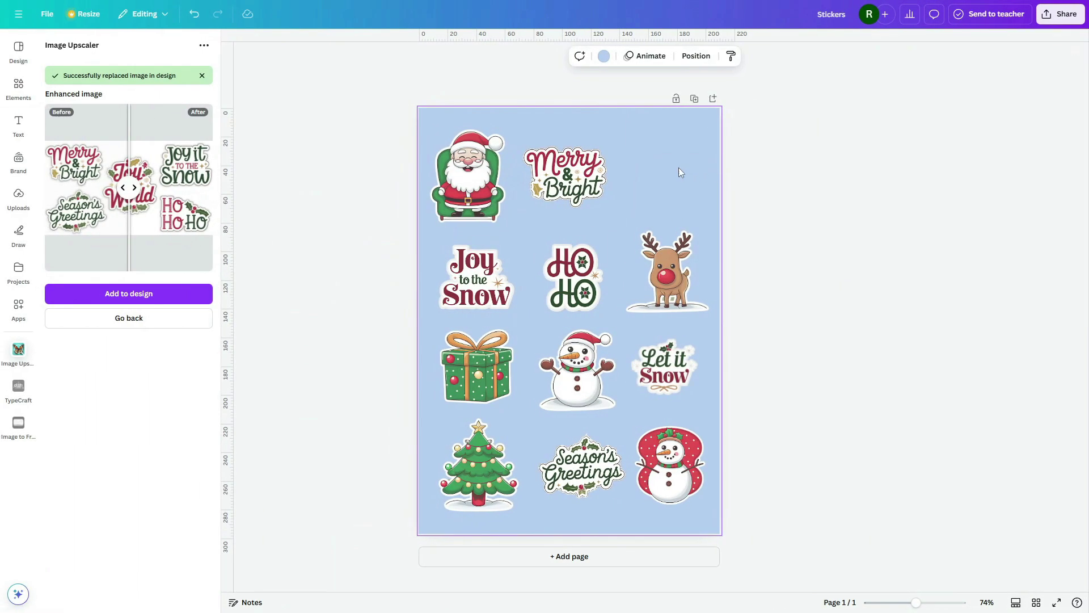
Step: Paste the Ideogram character sticker sheet into Canva and move it up toward the top-right slot
key("ctrl+v")
left_click_drag(580, 328, 629, 225)
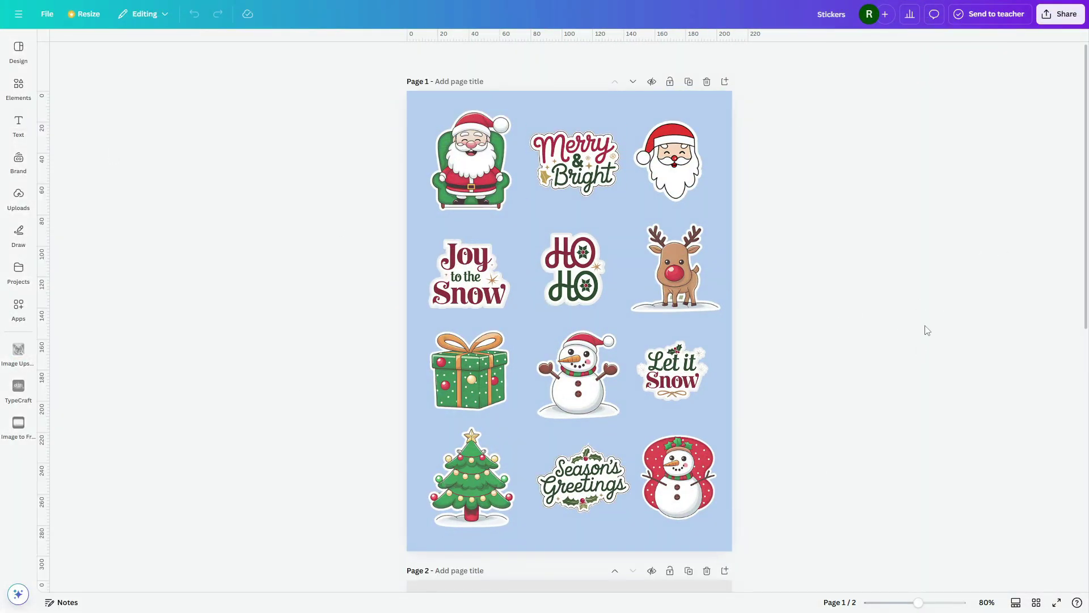
scroll(927, 331, "down", 9)
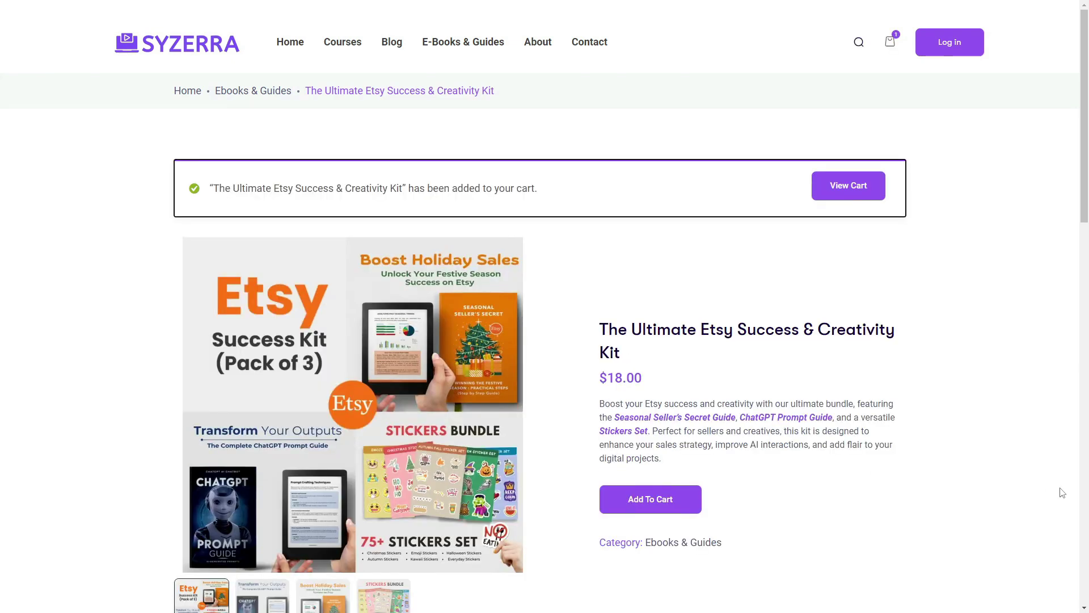
Step: Open the cart holding The Ultimate Etsy Success & Creativity Kit and scroll toward checkout
left_click(851, 187)
scroll(981, 364, "down", 3)
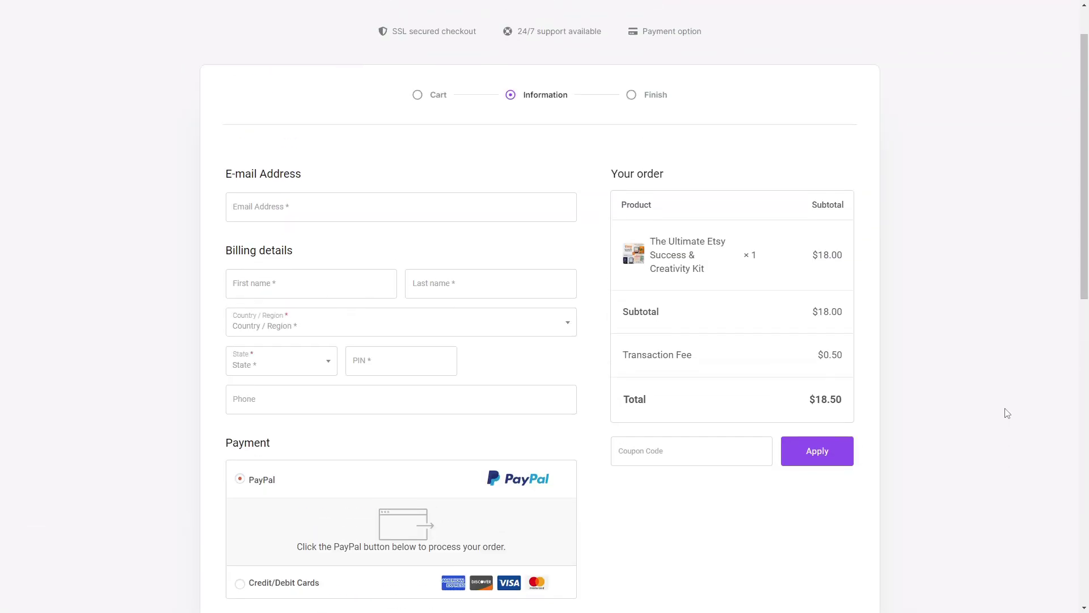
Step: Apply coupon code lwej75 at checkout to bring the total down to $5.00
scroll(892, 482, "down", 3)
scroll(892, 482, "up", 1)
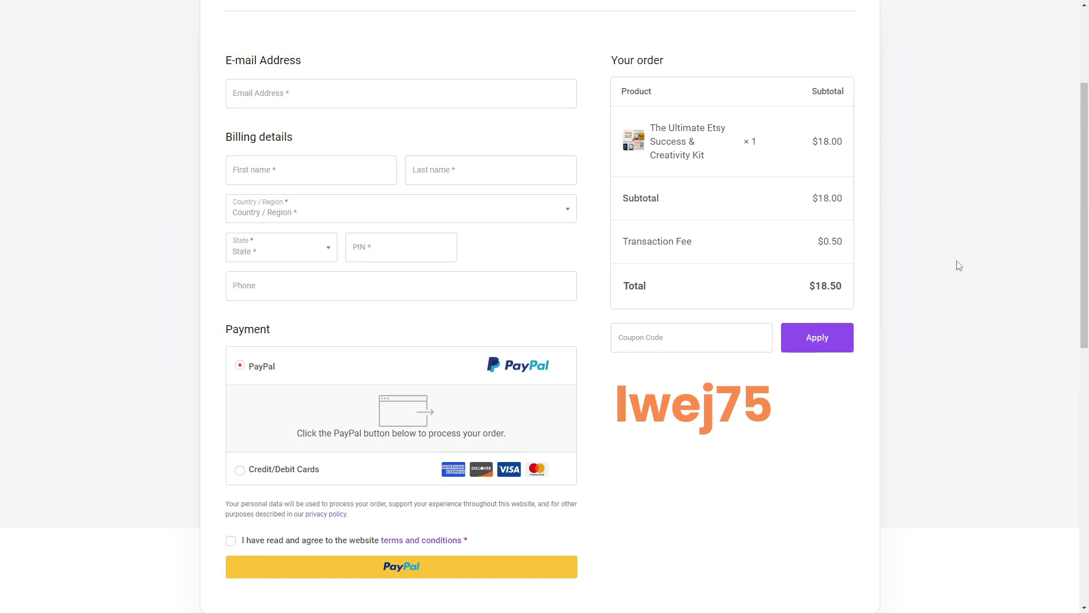
left_click(685, 334)
type("lwe")
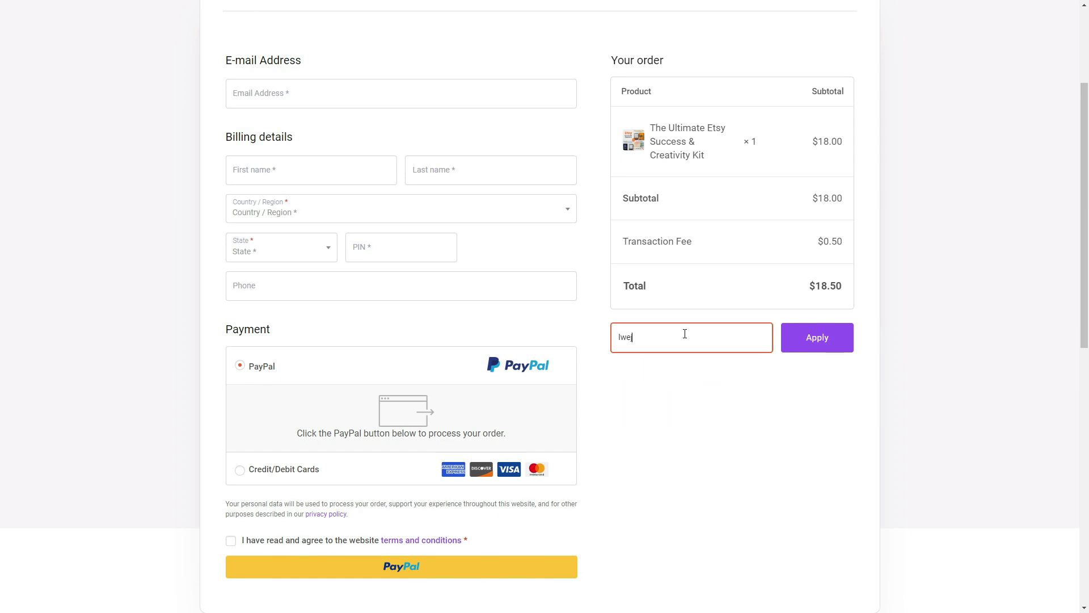
type("j75")
left_click(817, 337)
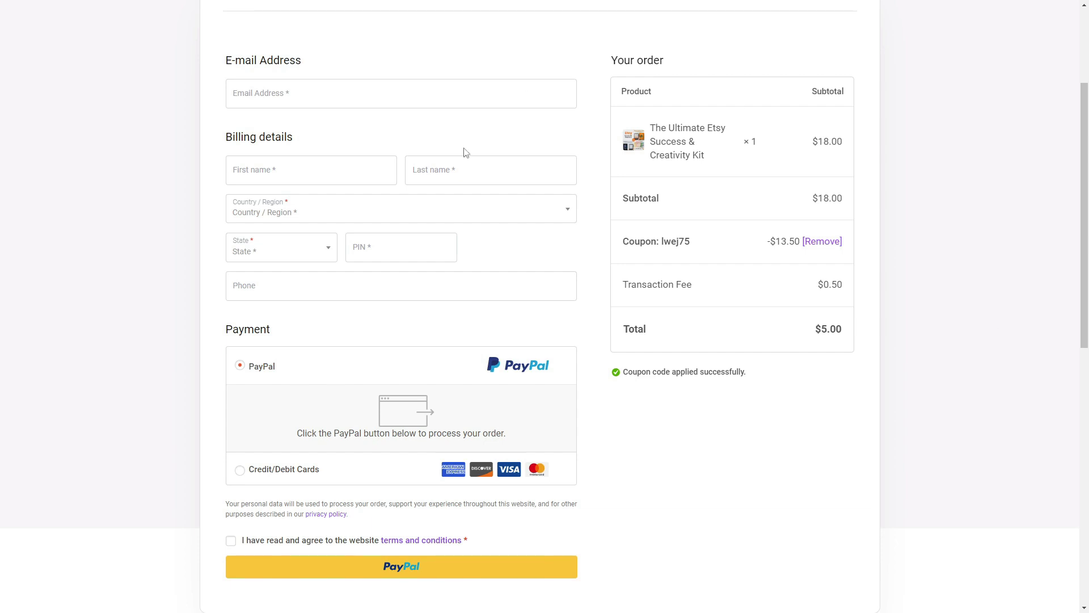
Step: Compare the $5.00 total with the $5.50 sticker bundle price, then choose Credit/Debit Cards payment
left_click_drag(816, 329, 848, 331)
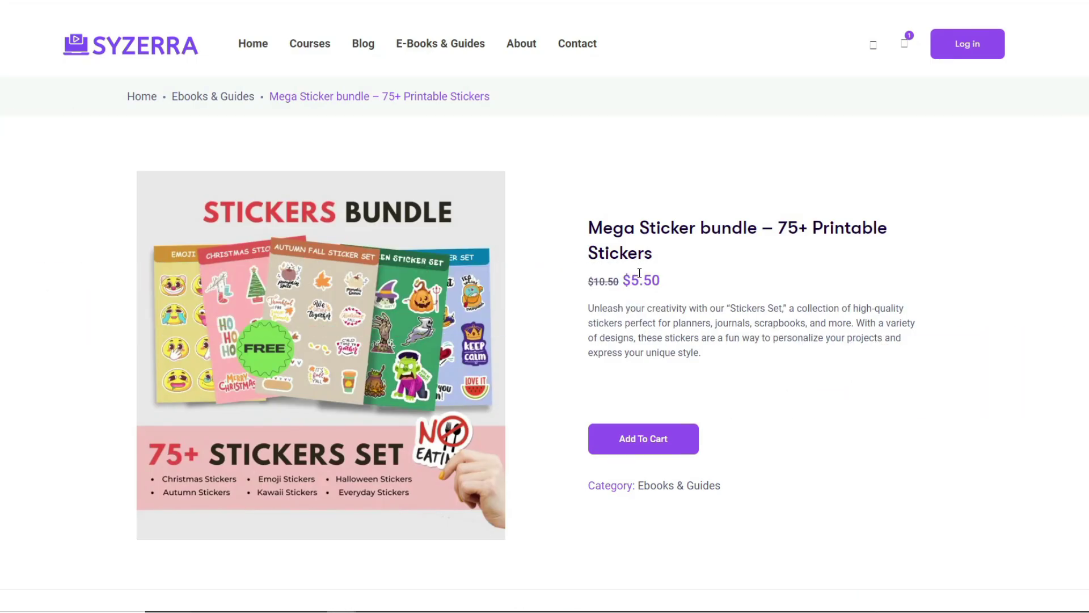
left_click_drag(629, 281, 696, 283)
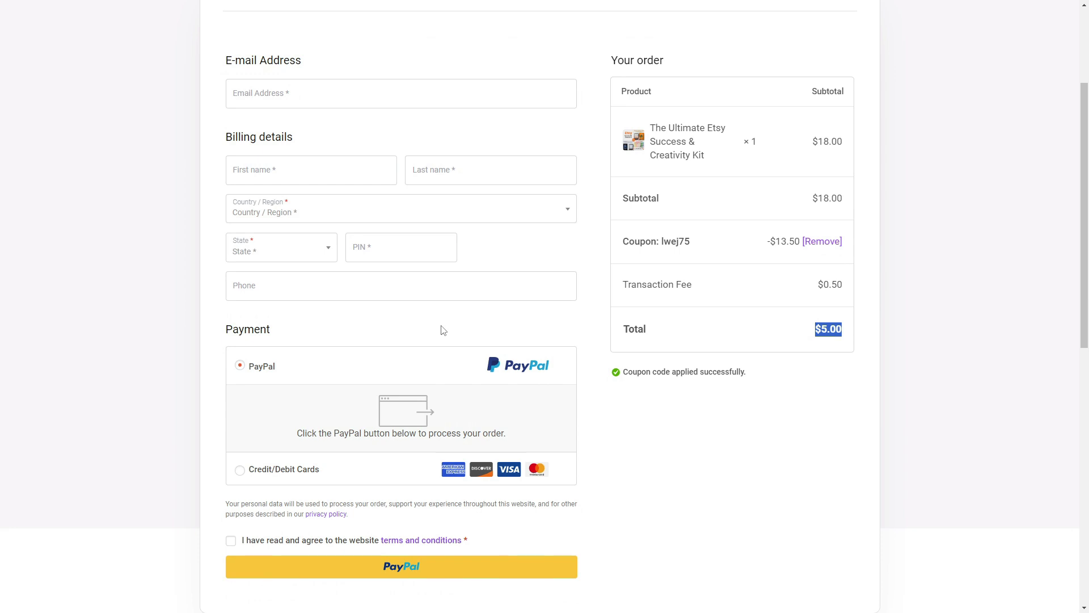
scroll(443, 330, "down", 2)
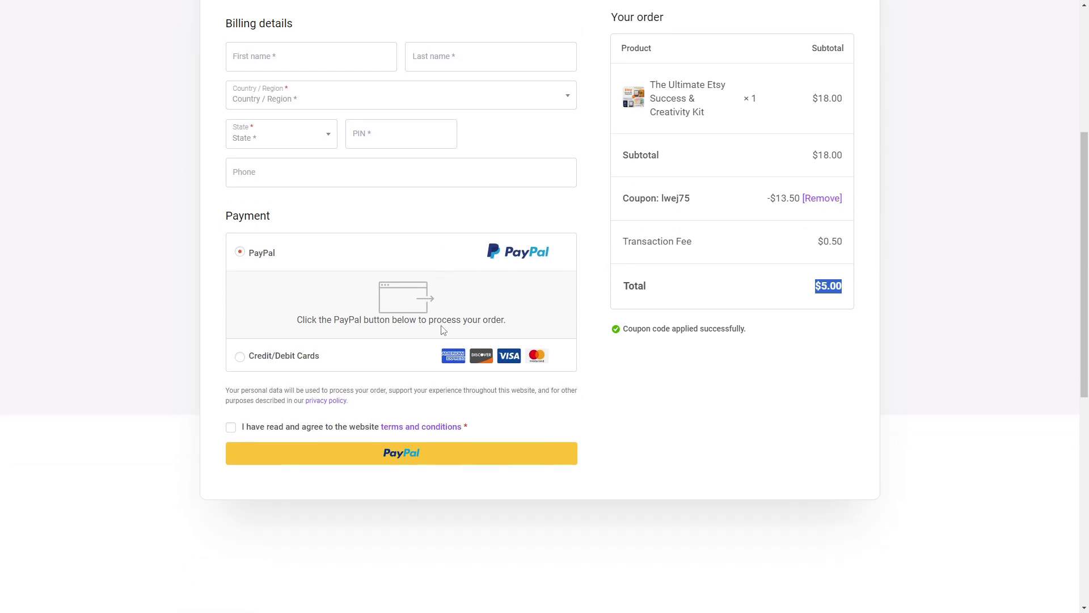
left_click(298, 360)
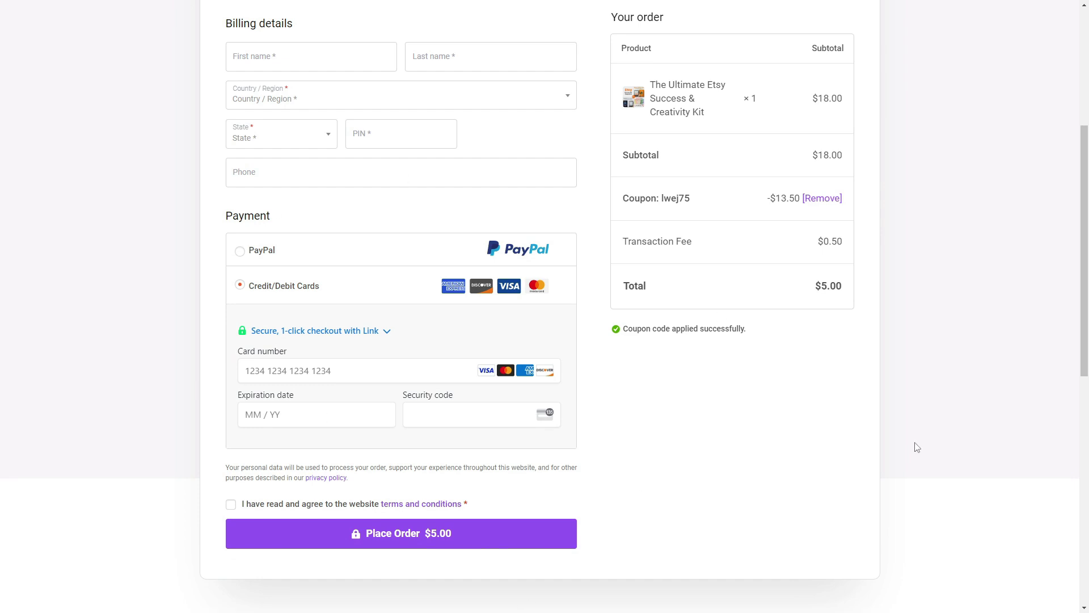
scroll(915, 446, "up", 1)
scroll(980, 458, "up", 1)
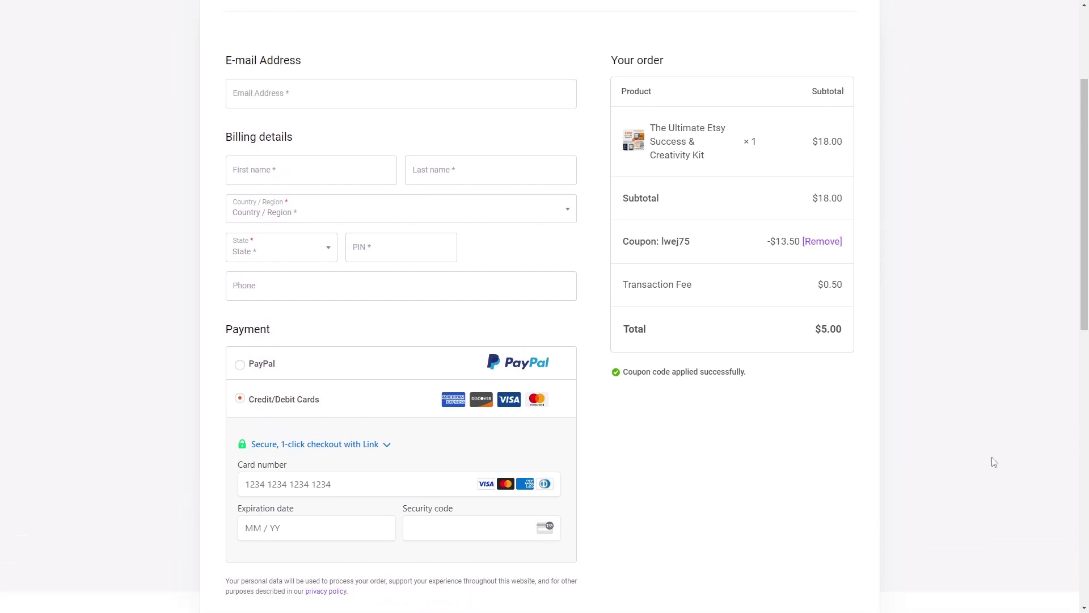
scroll(993, 462, "up", 3)
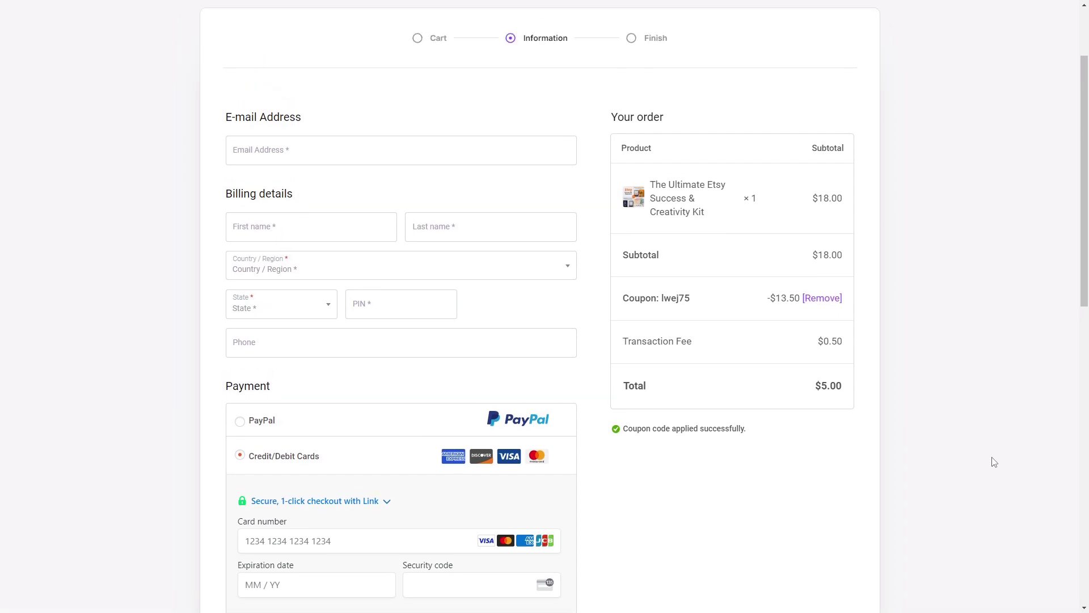